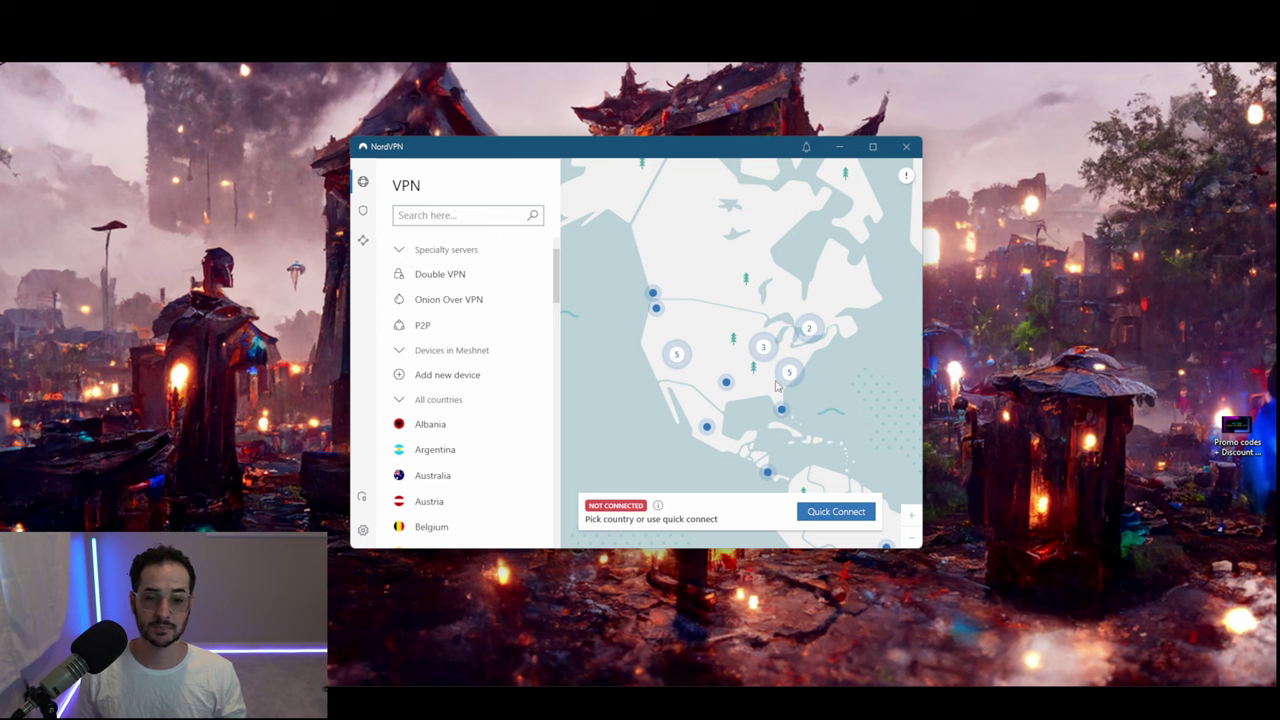
Pan the map to Canada and connect to the Montreal server, Canada #1223
{"action": "left_click_drag", "start_coordinate": [660, 345], "coordinate": [560, 273]}
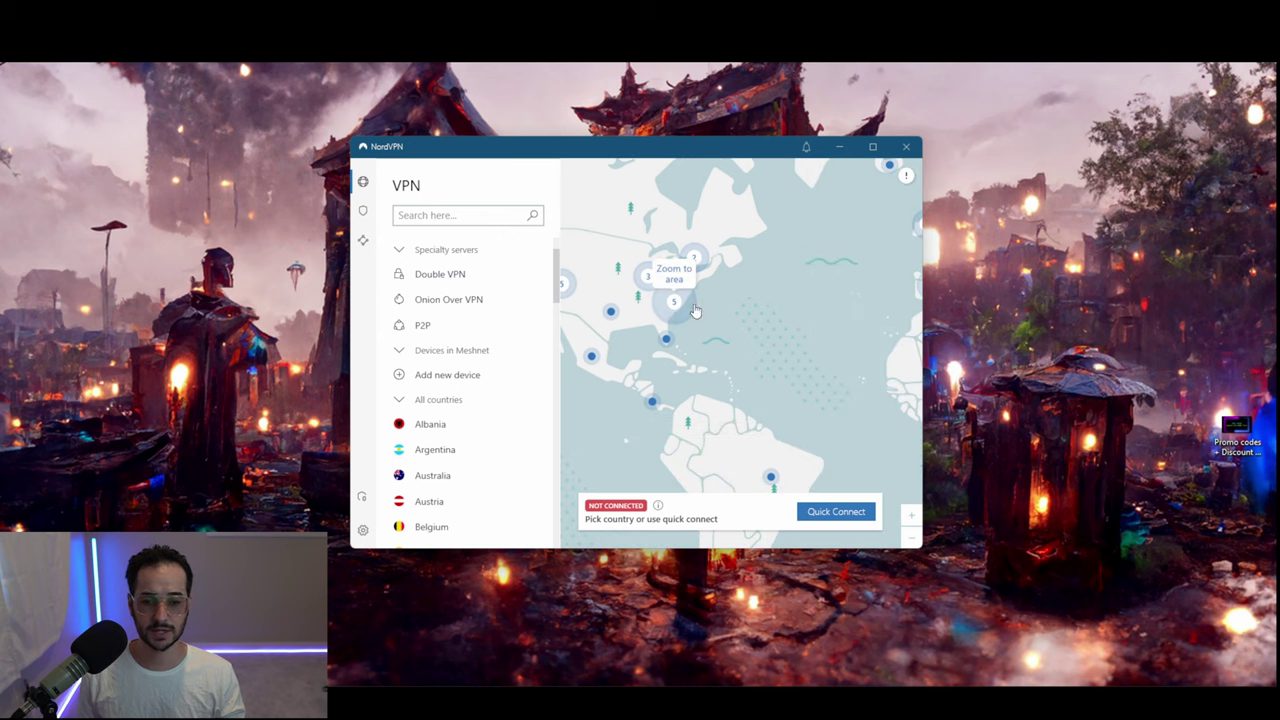
{"action": "scroll", "coordinate": [722, 305], "scroll_direction": "up", "scroll_amount": 3}
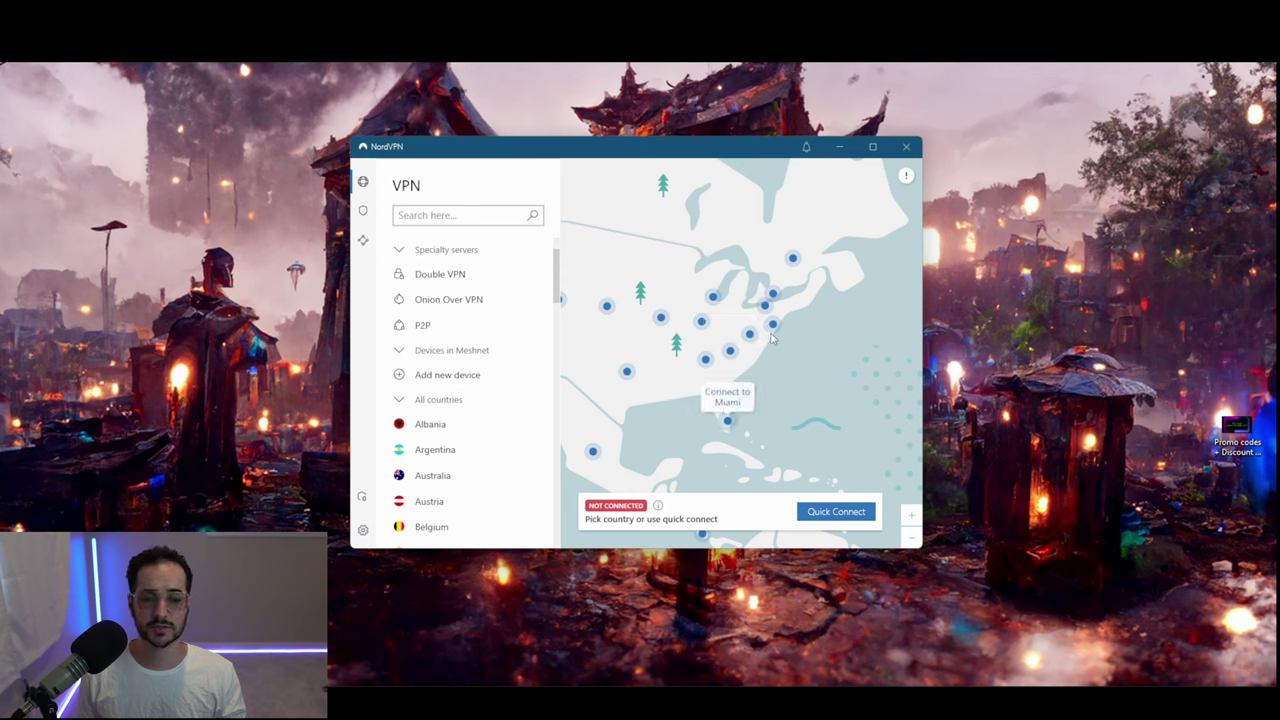
{"action": "left_click", "coordinate": [876, 350]}
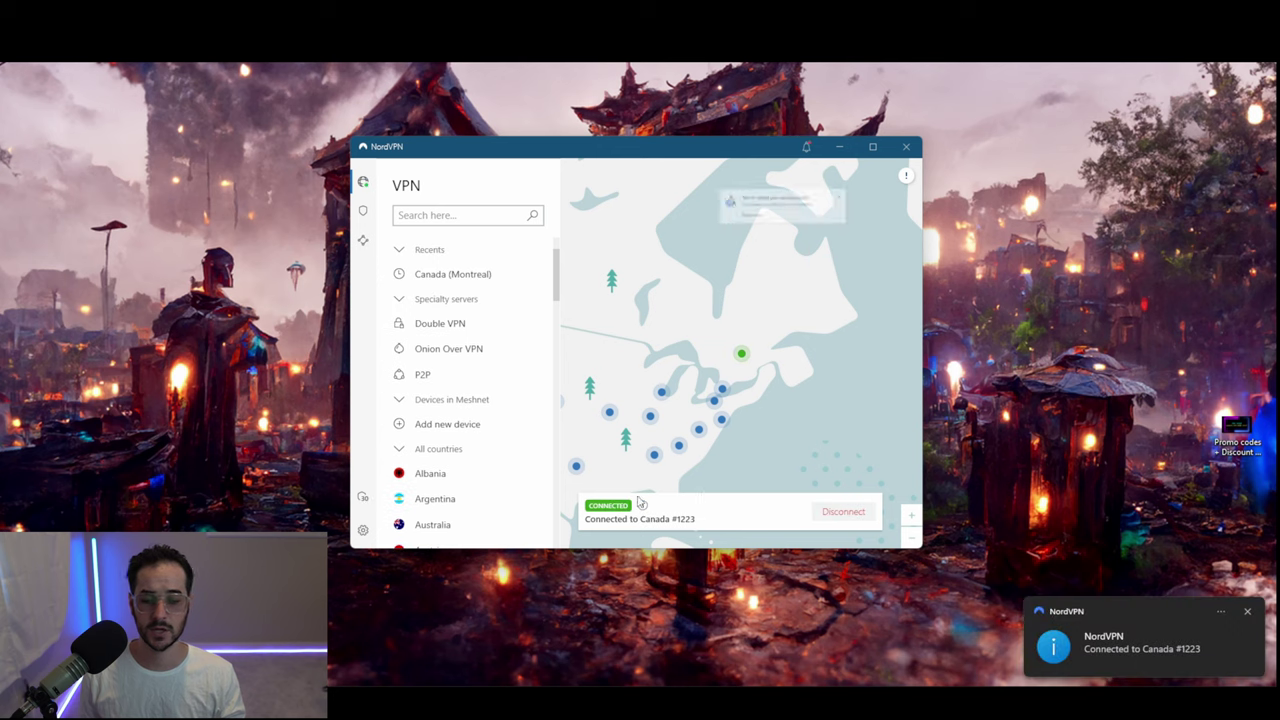
{"action": "left_click", "coordinate": [901, 187]}
{"action": "scroll", "coordinate": [718, 488], "scroll_direction": "up", "scroll_amount": 3}
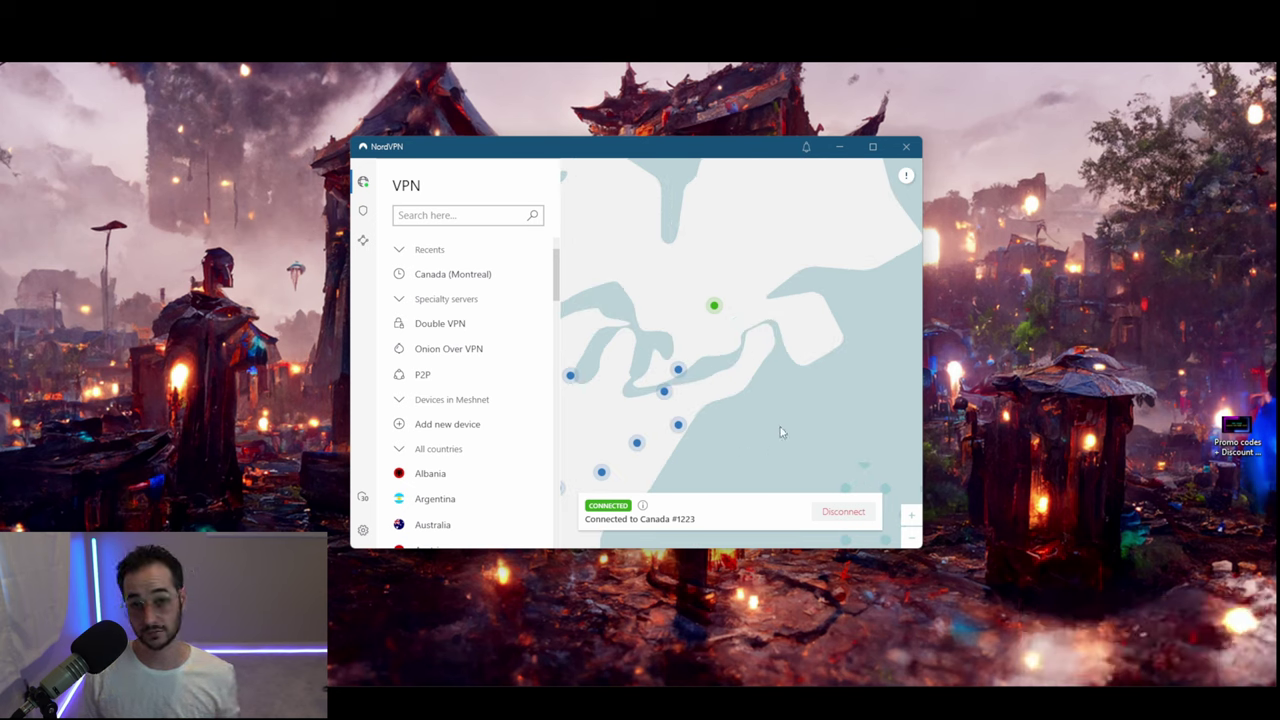
{"action": "left_click", "coordinate": [848, 514]}
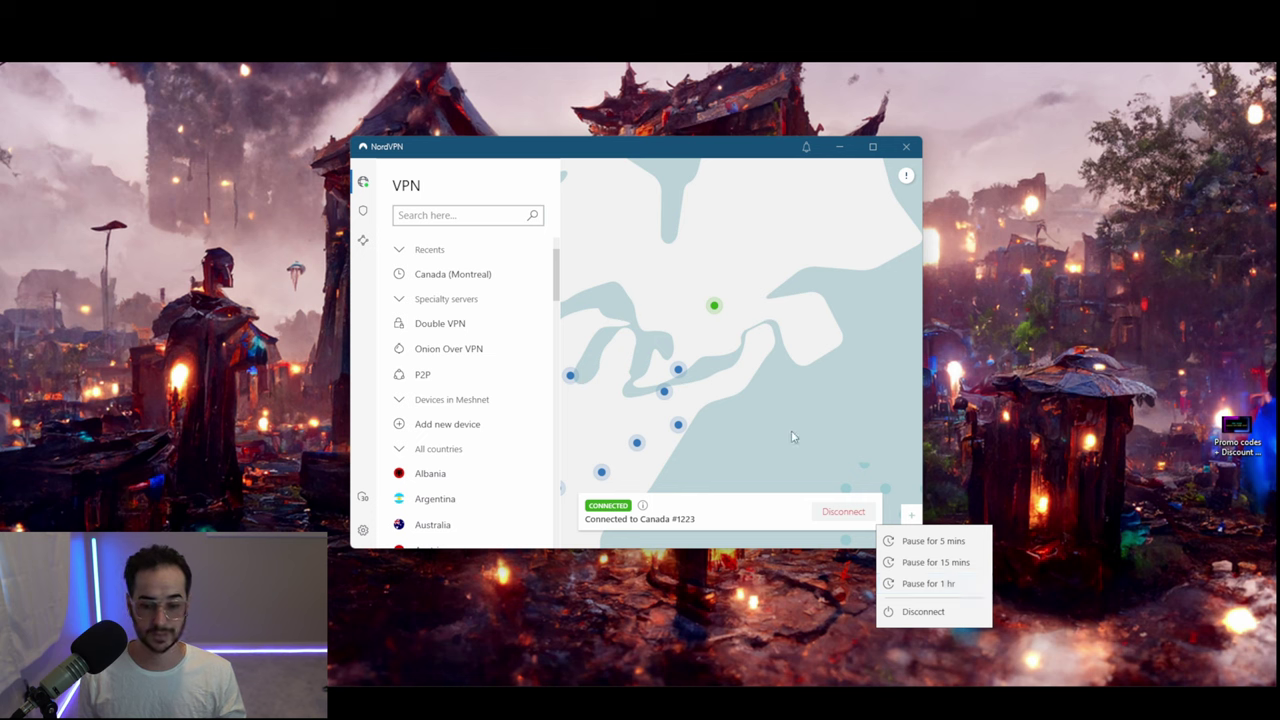
In General settings, switch off Launch at Windows startup, status notifications and Allow background processes
{"action": "left_click", "coordinate": [716, 455]}
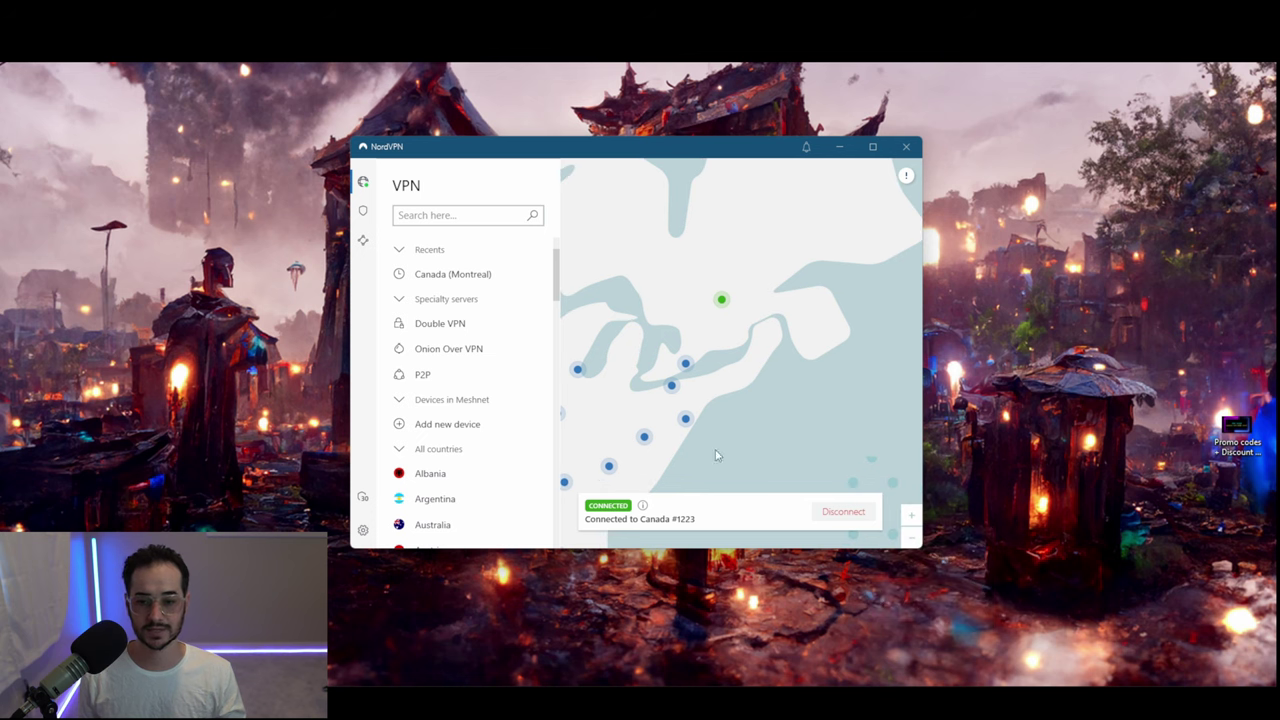
{"action": "left_click", "coordinate": [363, 530]}
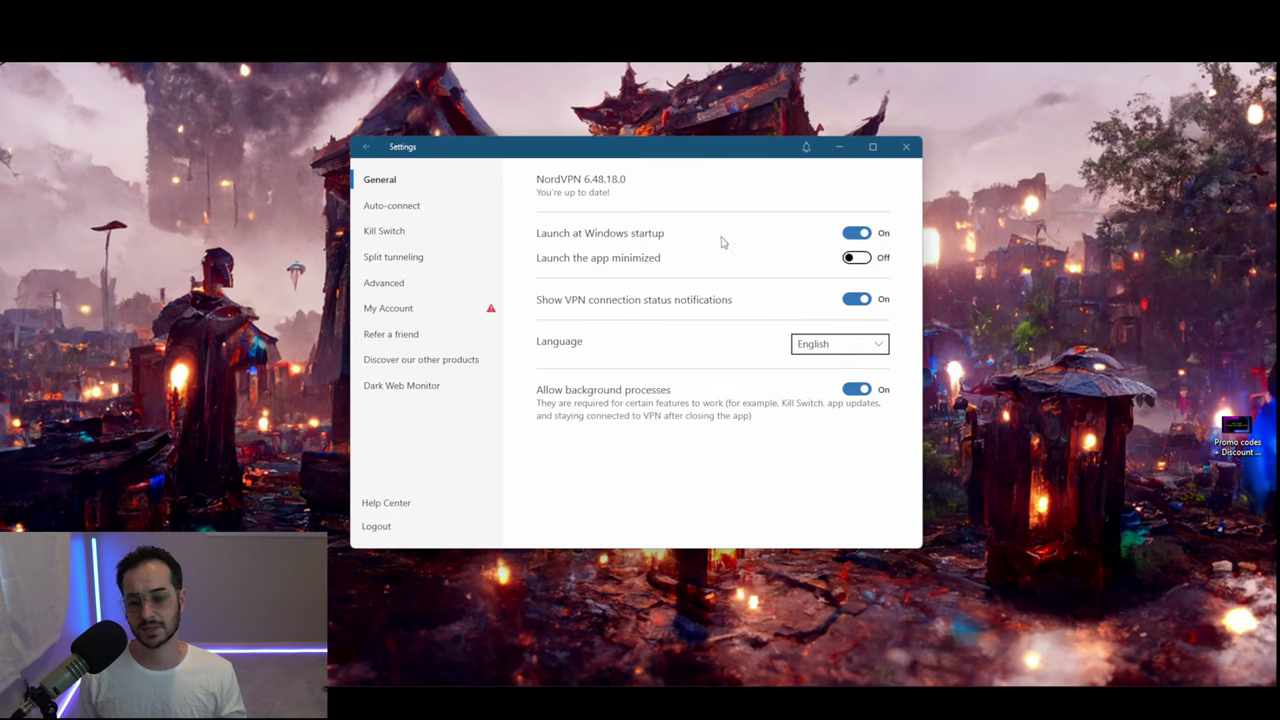
{"action": "left_click", "coordinate": [862, 236]}
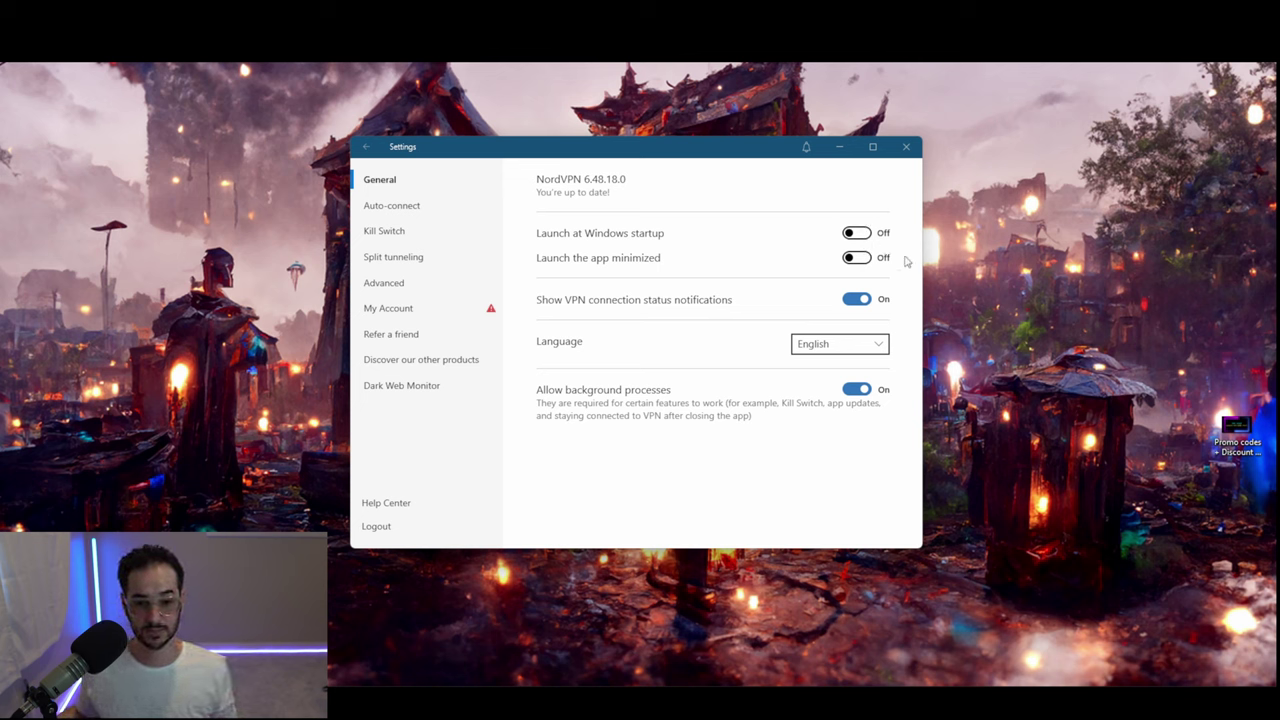
{"action": "left_click", "coordinate": [860, 301]}
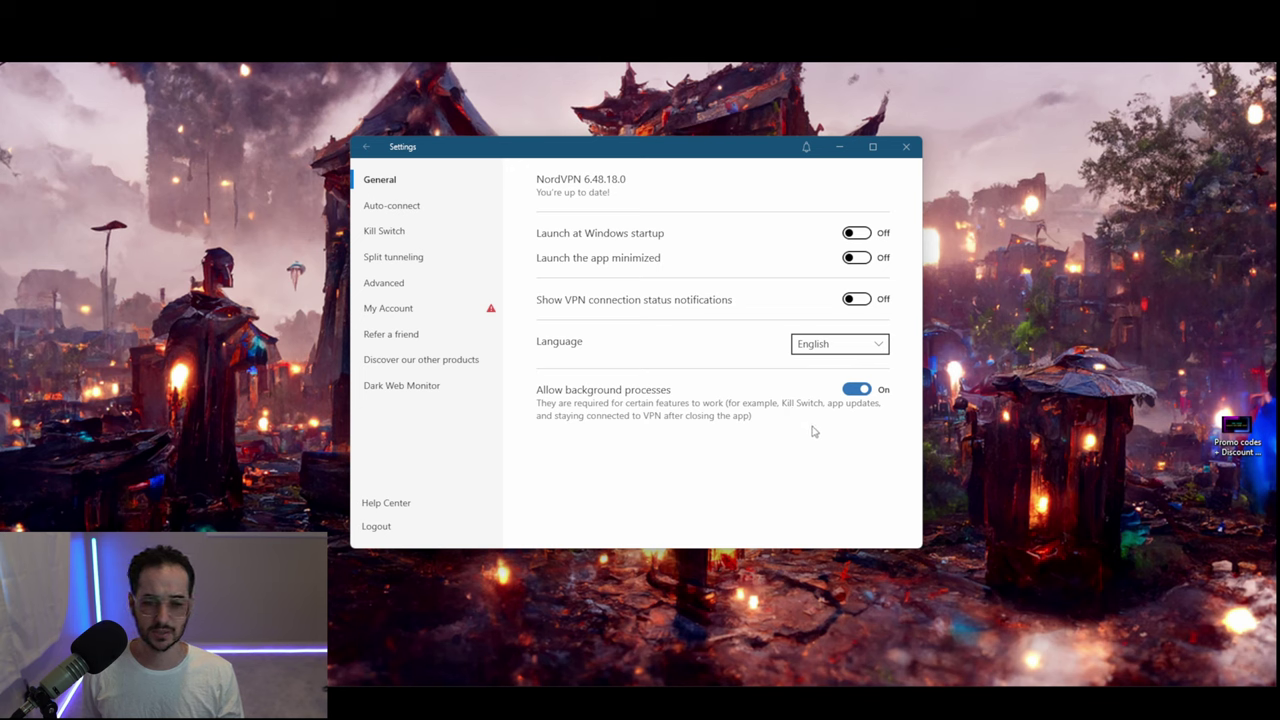
{"action": "left_click", "coordinate": [856, 396]}
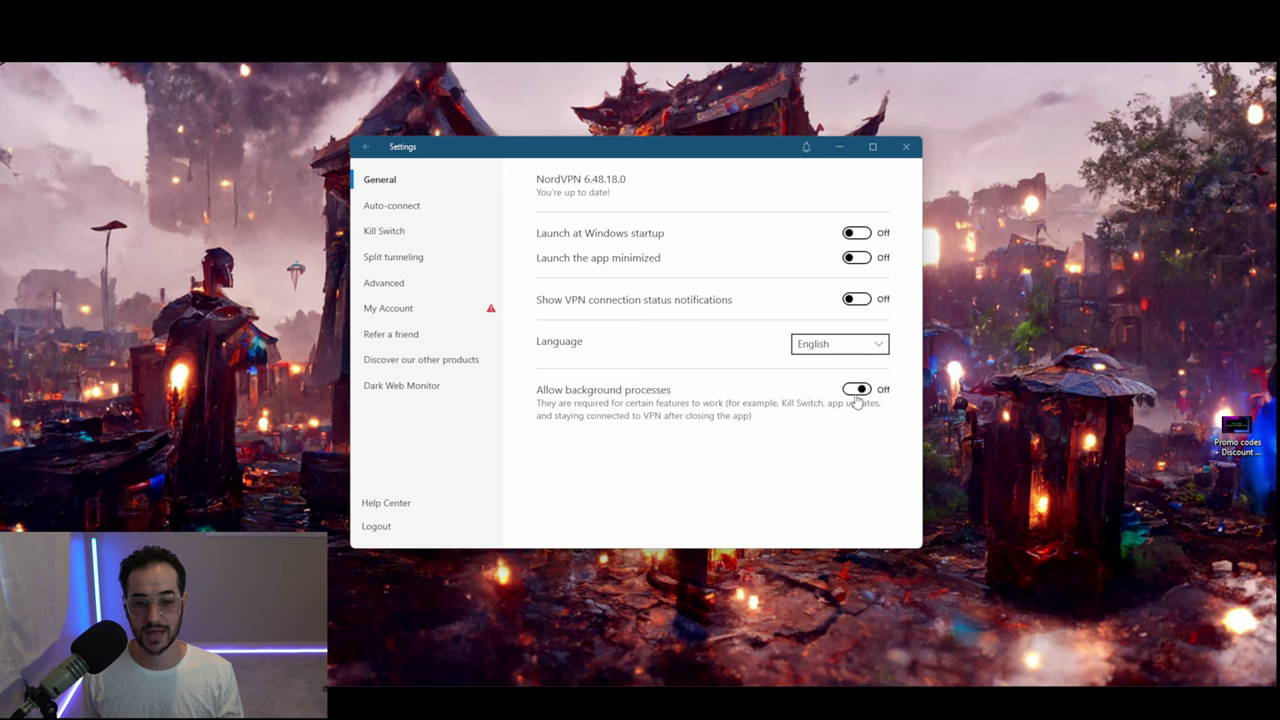
Open the Auto-connect settings and leave the Wi-Fi auto-connect choice set to Off
{"action": "left_click", "coordinate": [413, 214]}
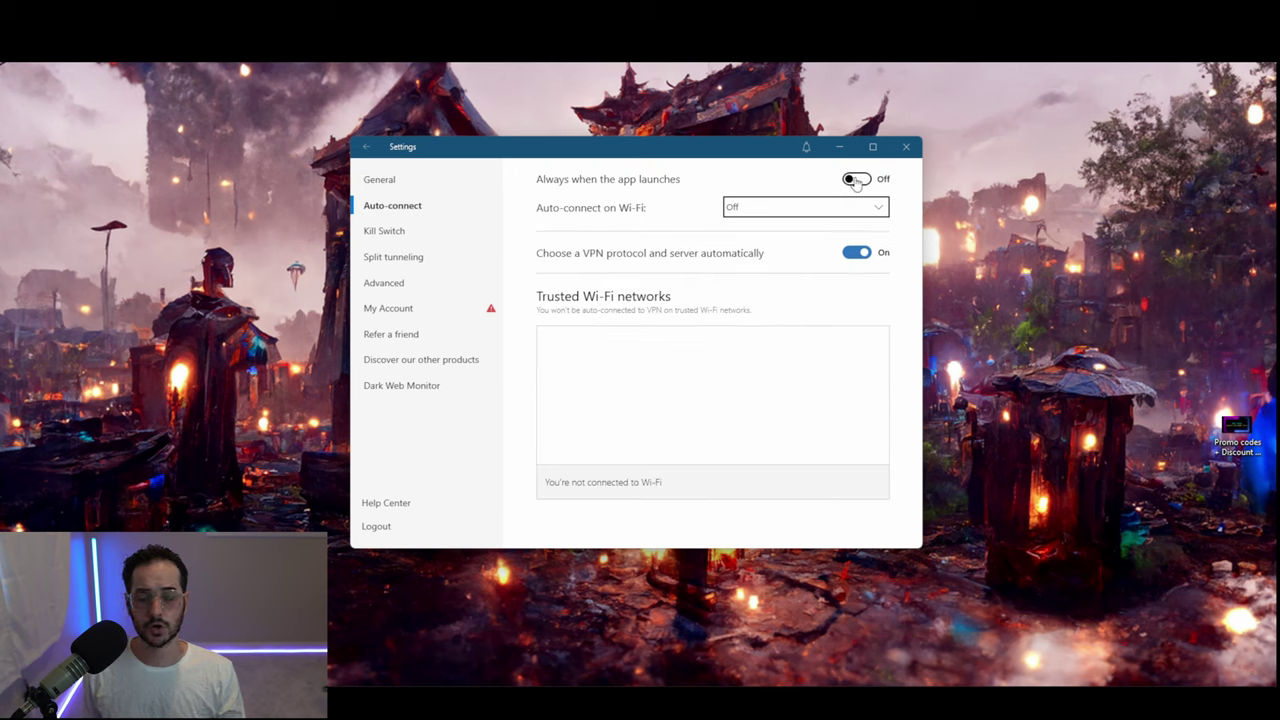
{"action": "left_click", "coordinate": [382, 180]}
{"action": "left_click", "coordinate": [856, 233]}
{"action": "left_click", "coordinate": [408, 208]}
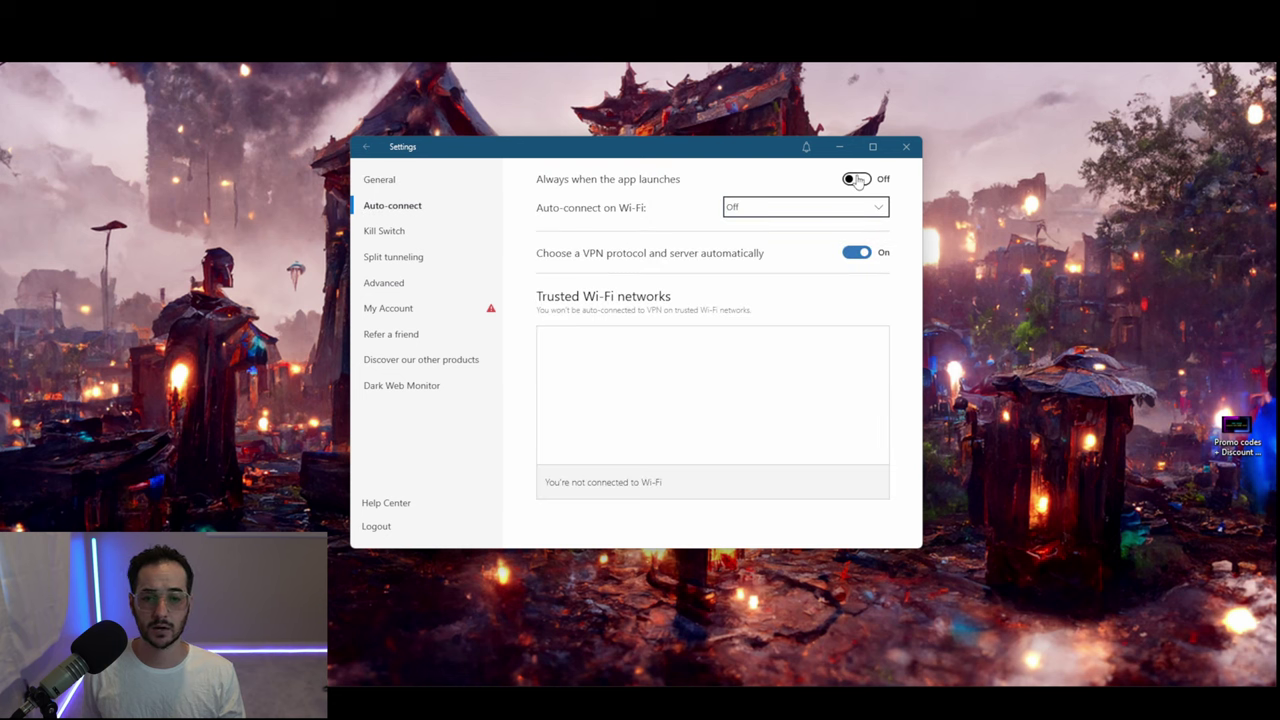
{"action": "left_click", "coordinate": [392, 182]}
{"action": "left_click", "coordinate": [842, 233]}
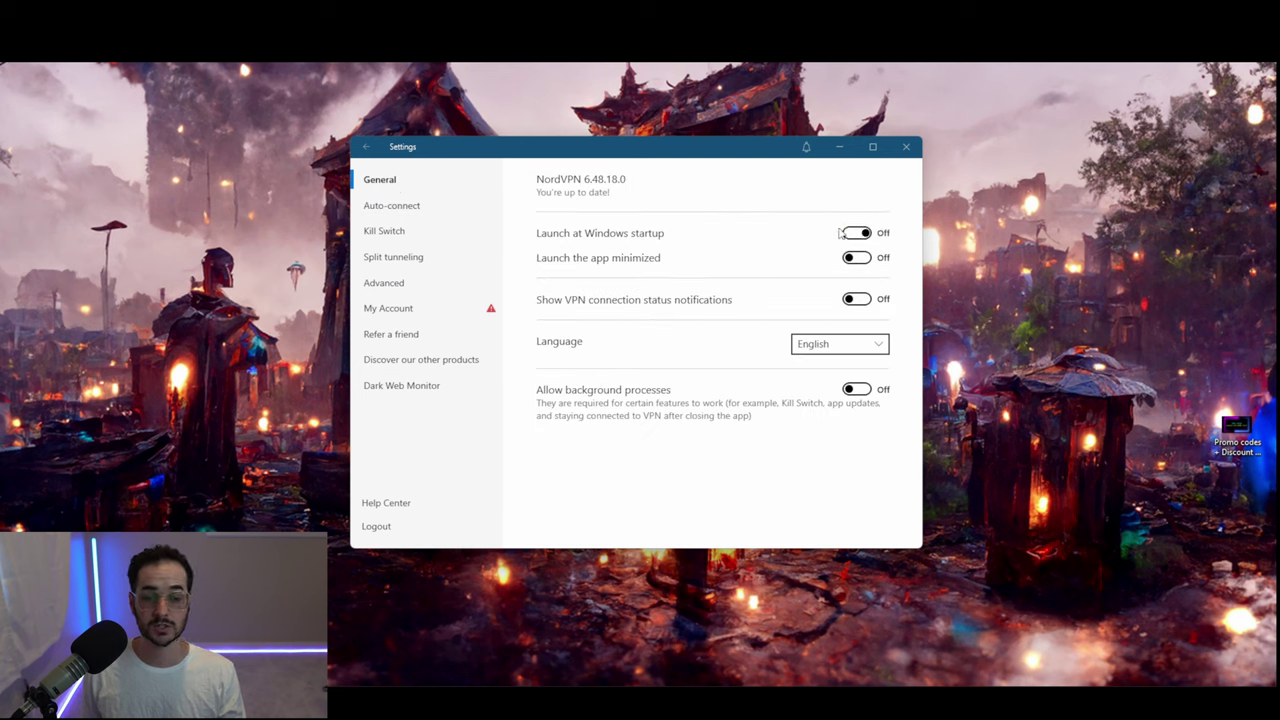
{"action": "left_click", "coordinate": [408, 207]}
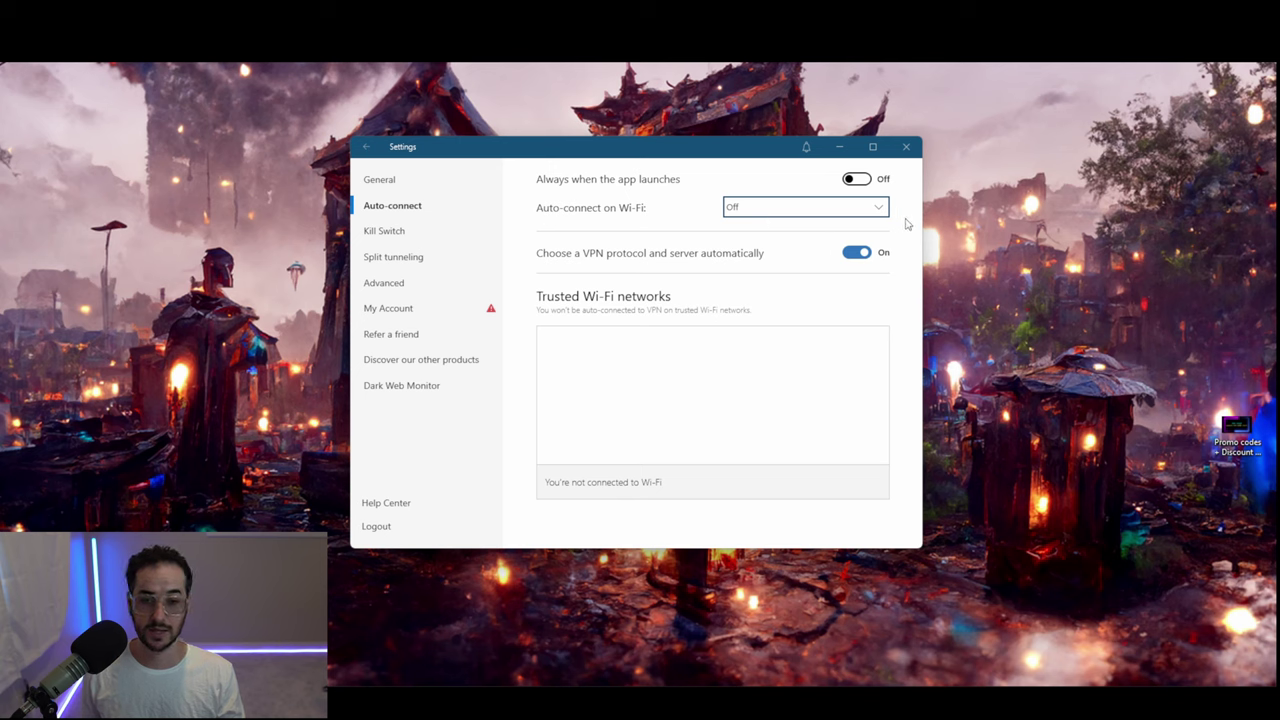
{"action": "left_click", "coordinate": [852, 208]}
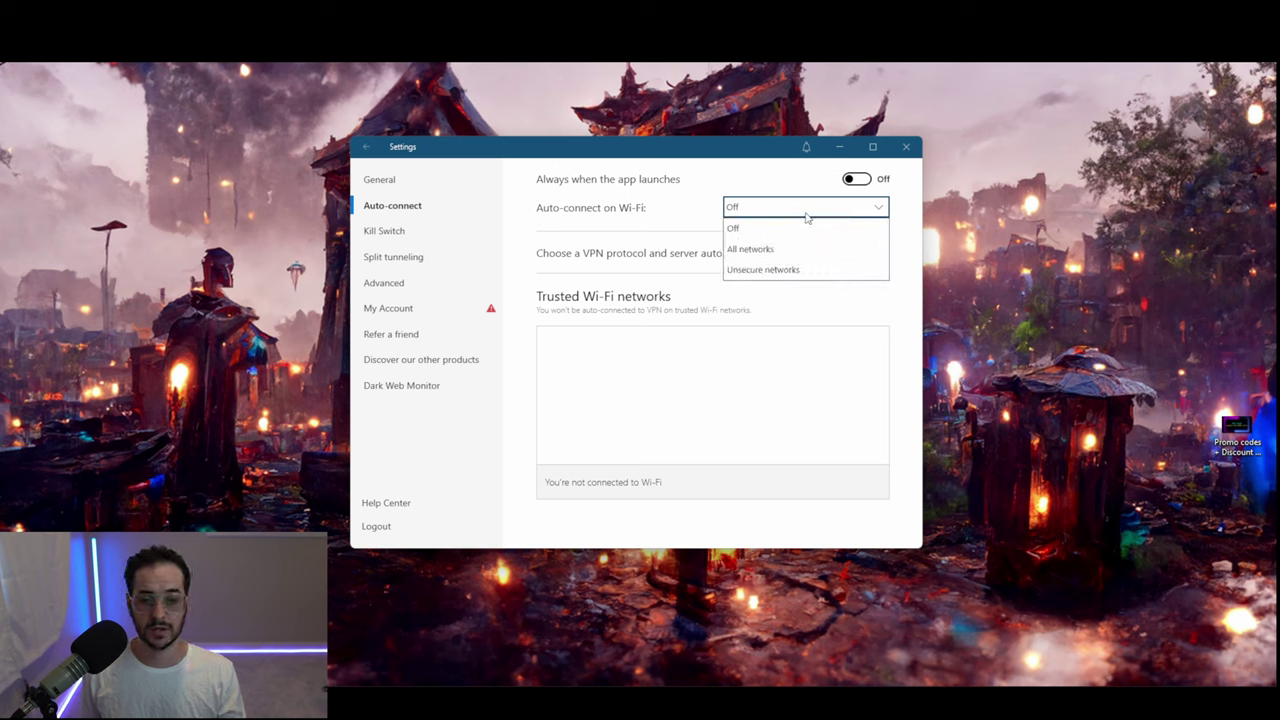
{"action": "left_click", "coordinate": [645, 216]}
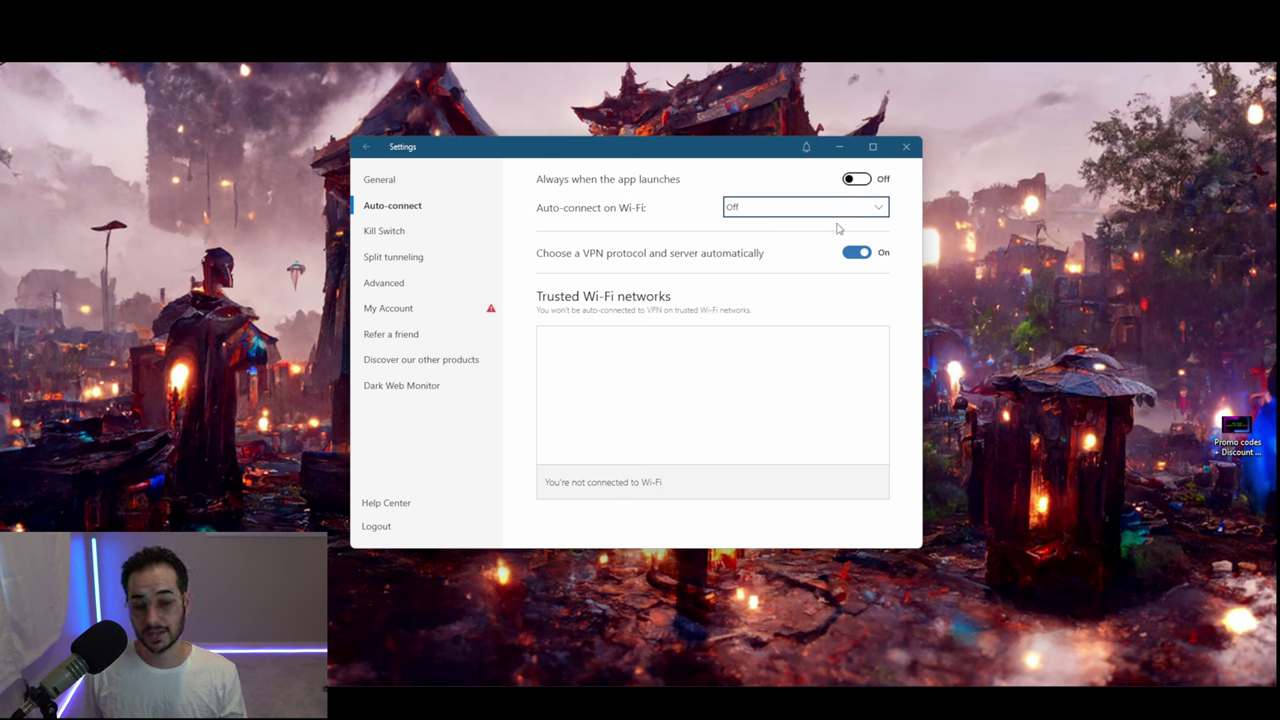
Turn off automatic protocol and server choice, keeping NordLynx as the protocol
{"action": "left_click", "coordinate": [868, 253]}
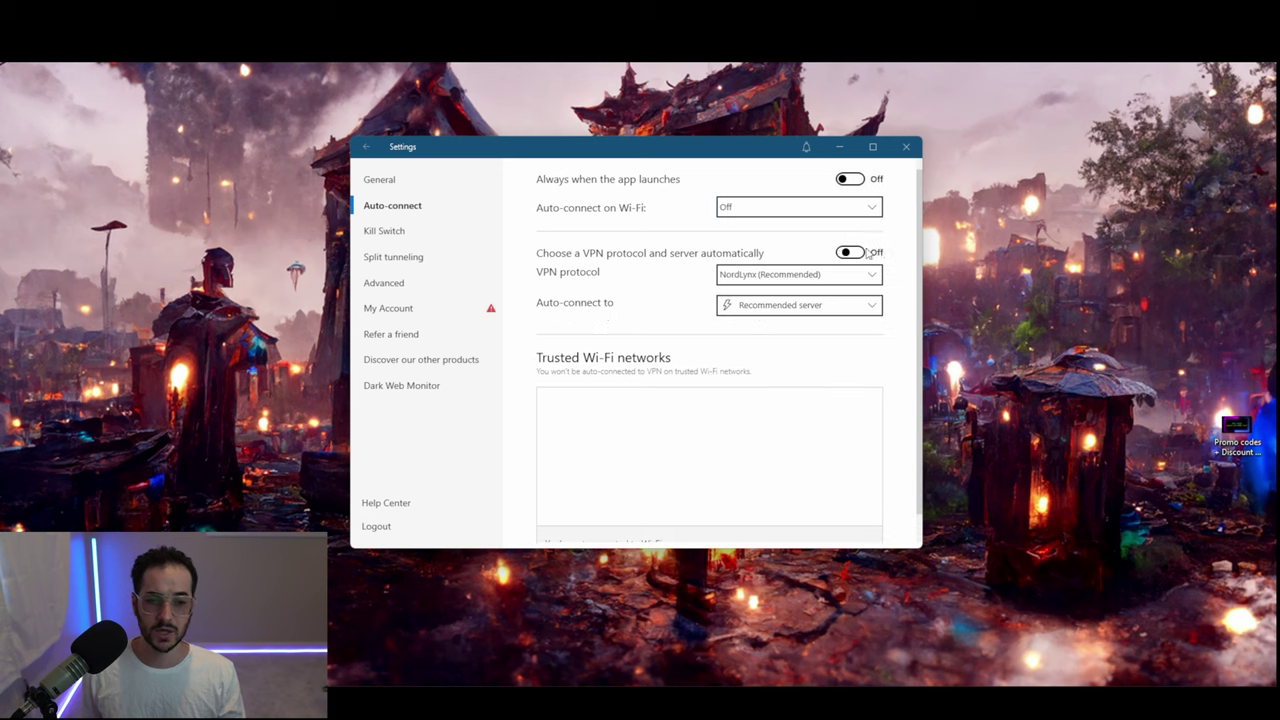
{"action": "left_click", "coordinate": [850, 280]}
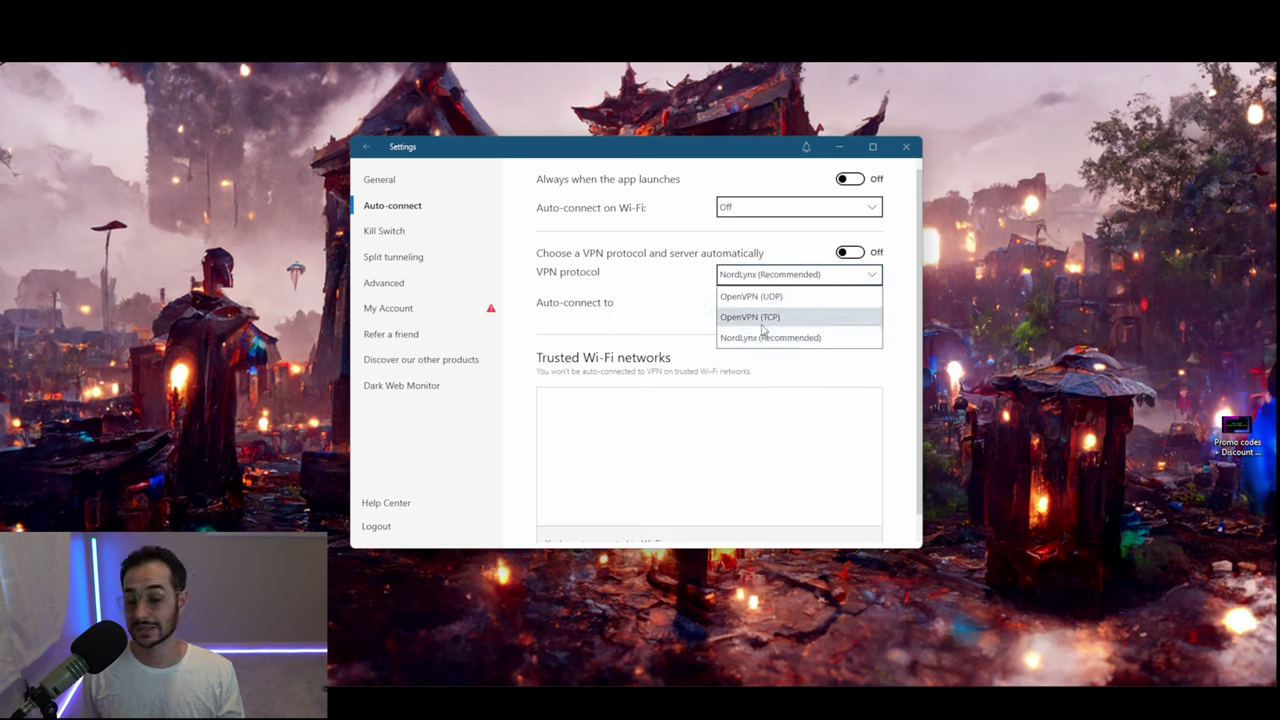
{"action": "left_click", "coordinate": [710, 253]}
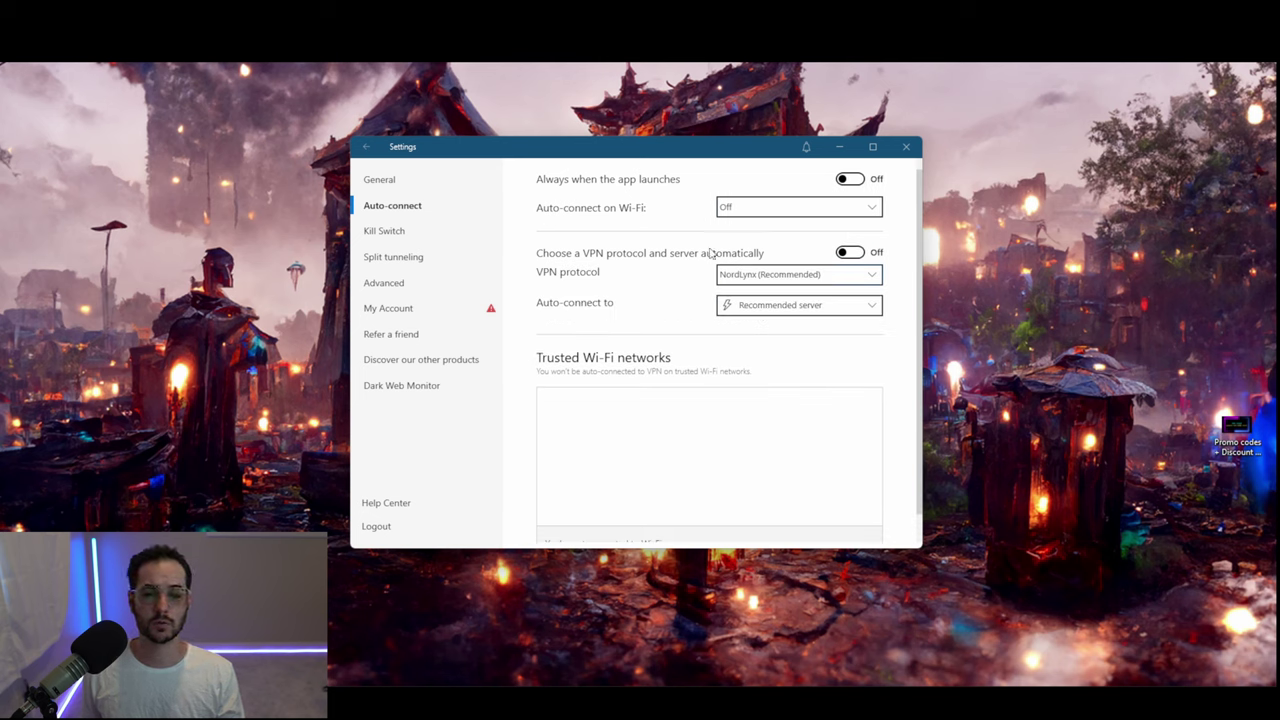
{"action": "left_click", "coordinate": [783, 281]}
{"action": "left_click", "coordinate": [900, 281]}
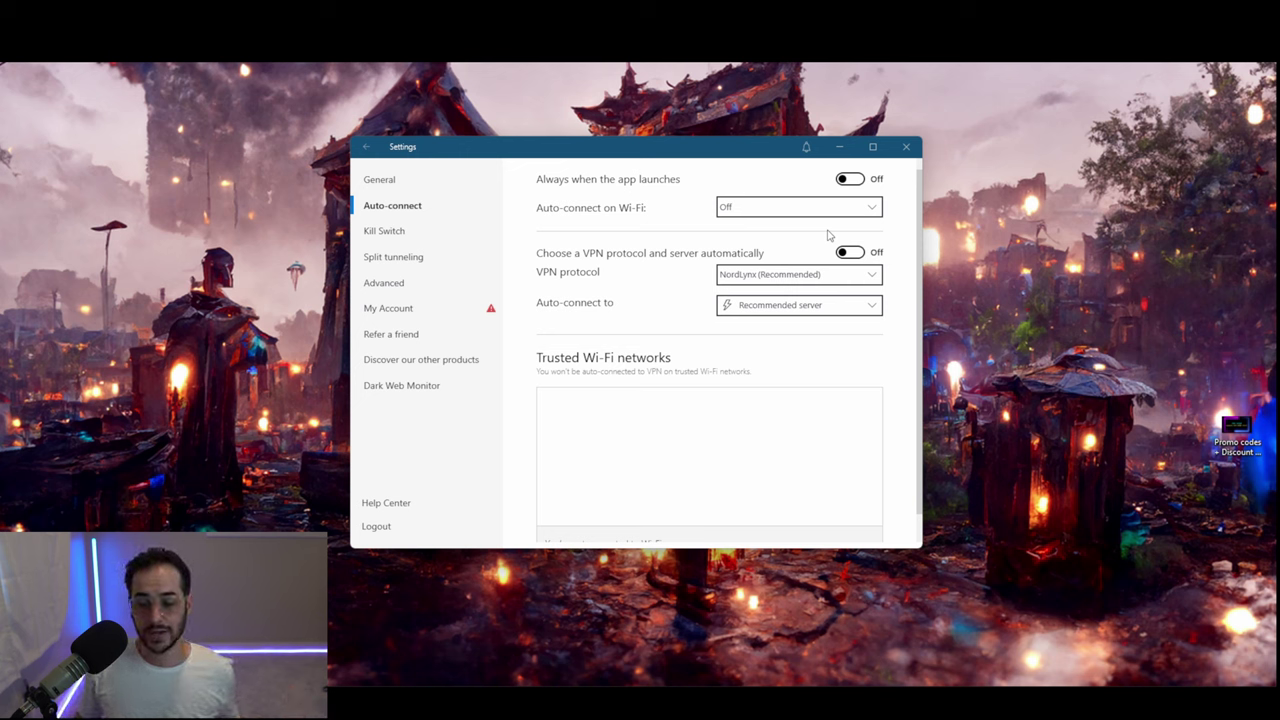
{"action": "left_click", "coordinate": [775, 276]}
{"action": "left_click", "coordinate": [756, 340]}
{"action": "left_click", "coordinate": [849, 254]}
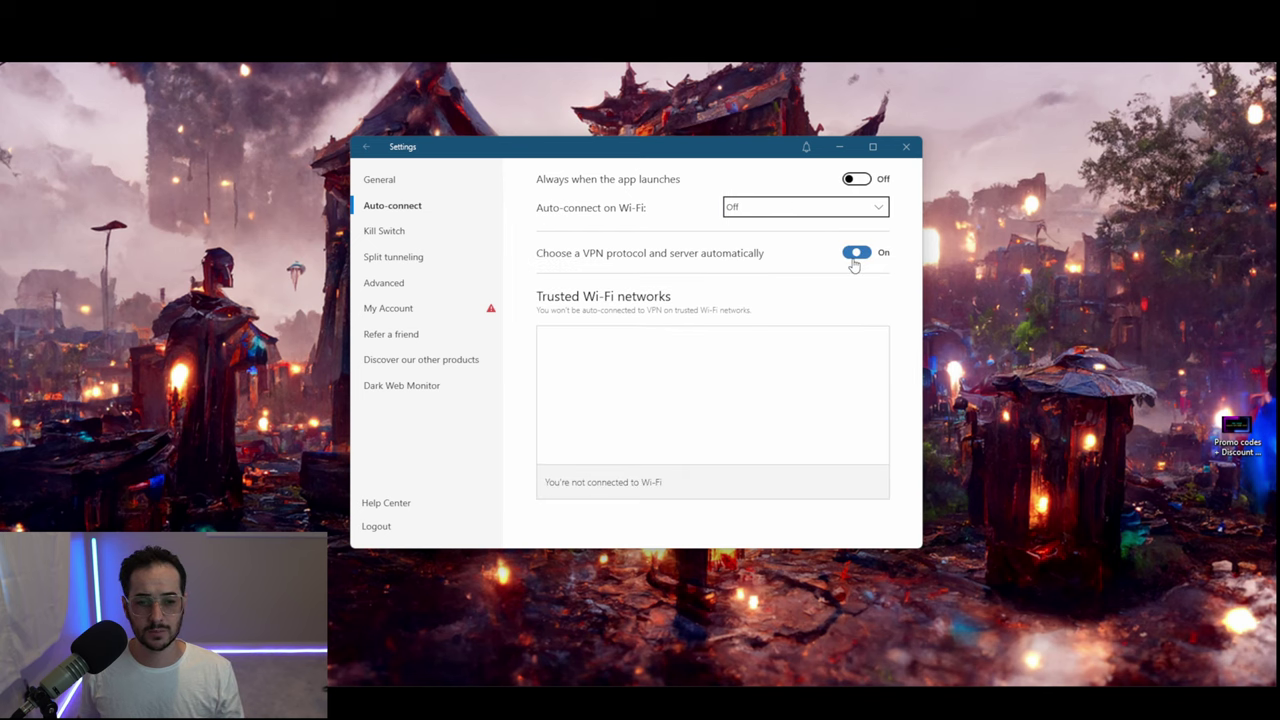
{"action": "left_click", "coordinate": [860, 255]}
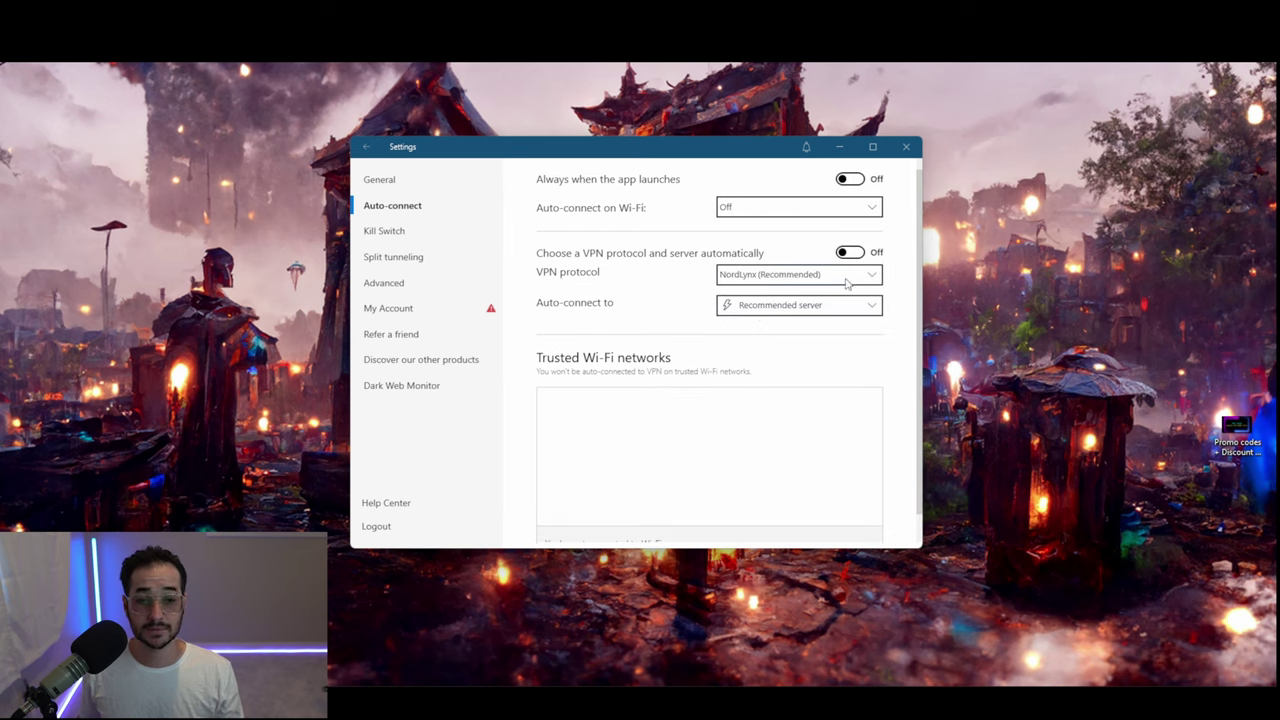
{"action": "left_click", "coordinate": [825, 285]}
{"action": "left_click", "coordinate": [788, 338]}
Keep Recommended server as the auto-connect server and return to General settings
{"action": "left_click", "coordinate": [829, 306]}
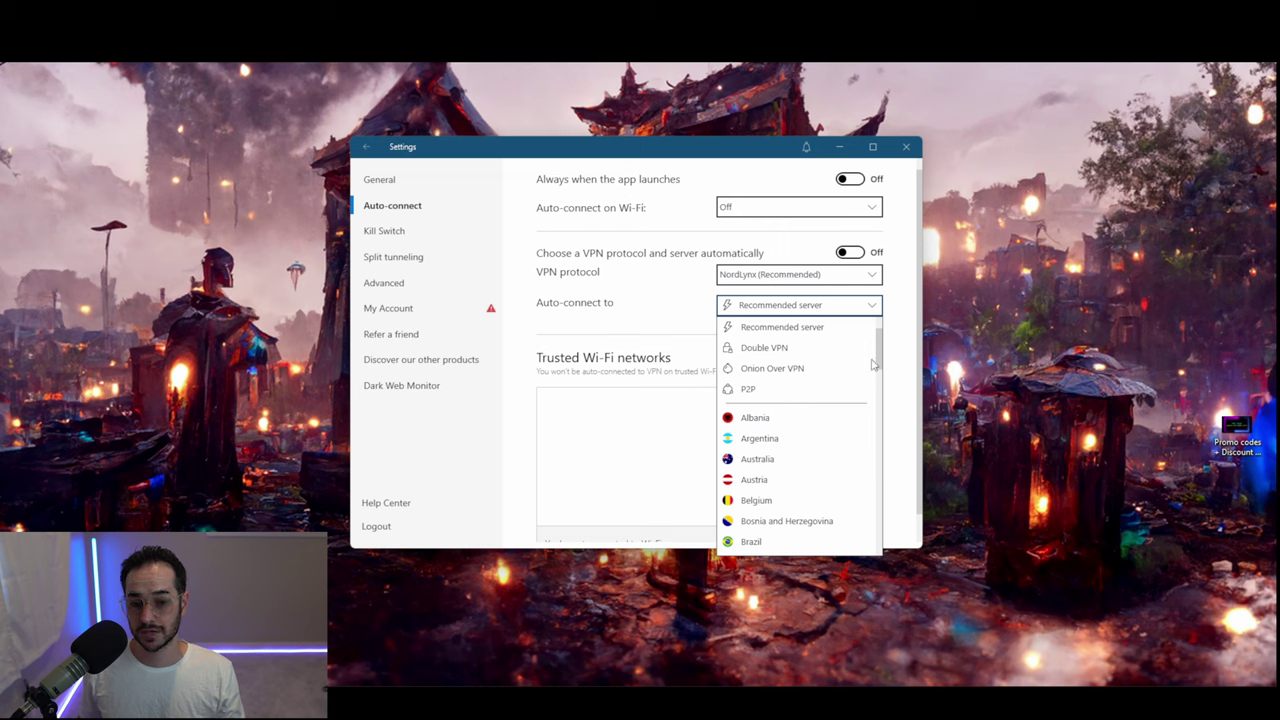
{"action": "left_click", "coordinate": [767, 328]}
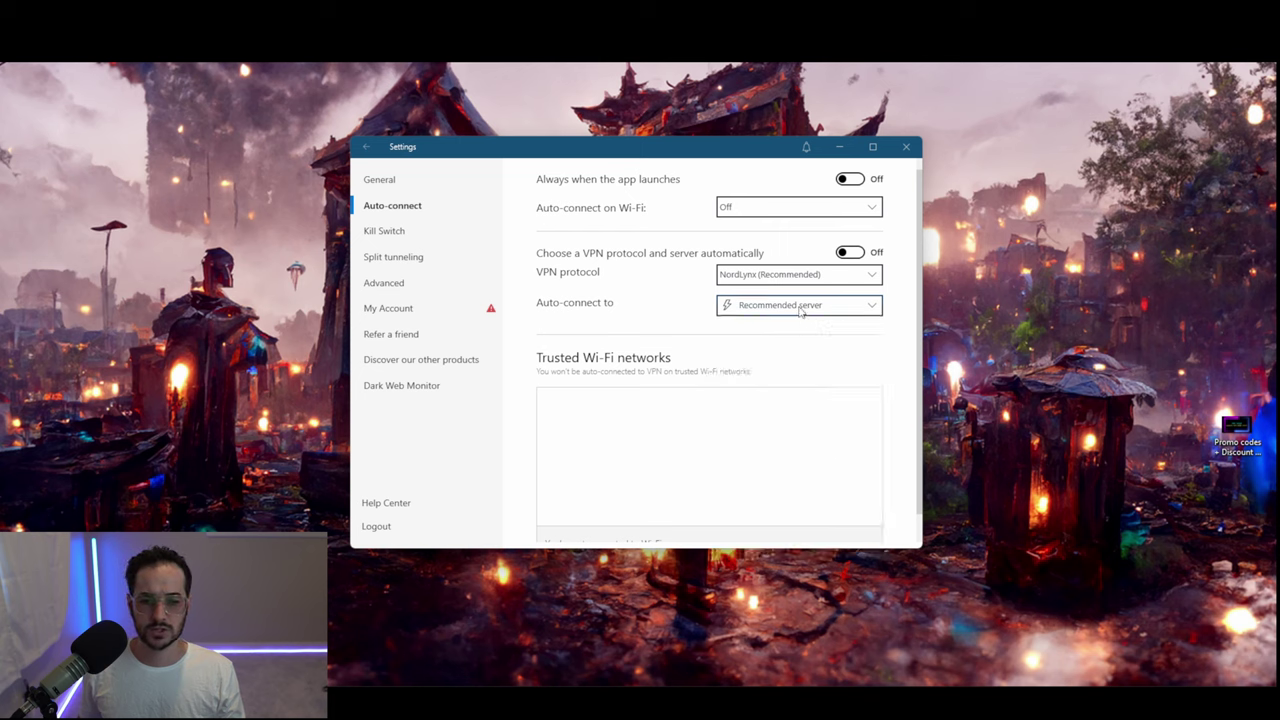
{"action": "left_click", "coordinate": [800, 311]}
Return to the VPN page and browse the Double VPN, Onion Over VPN and P2P categories
{"action": "left_click", "coordinate": [785, 324]}
{"action": "left_click", "coordinate": [380, 174]}
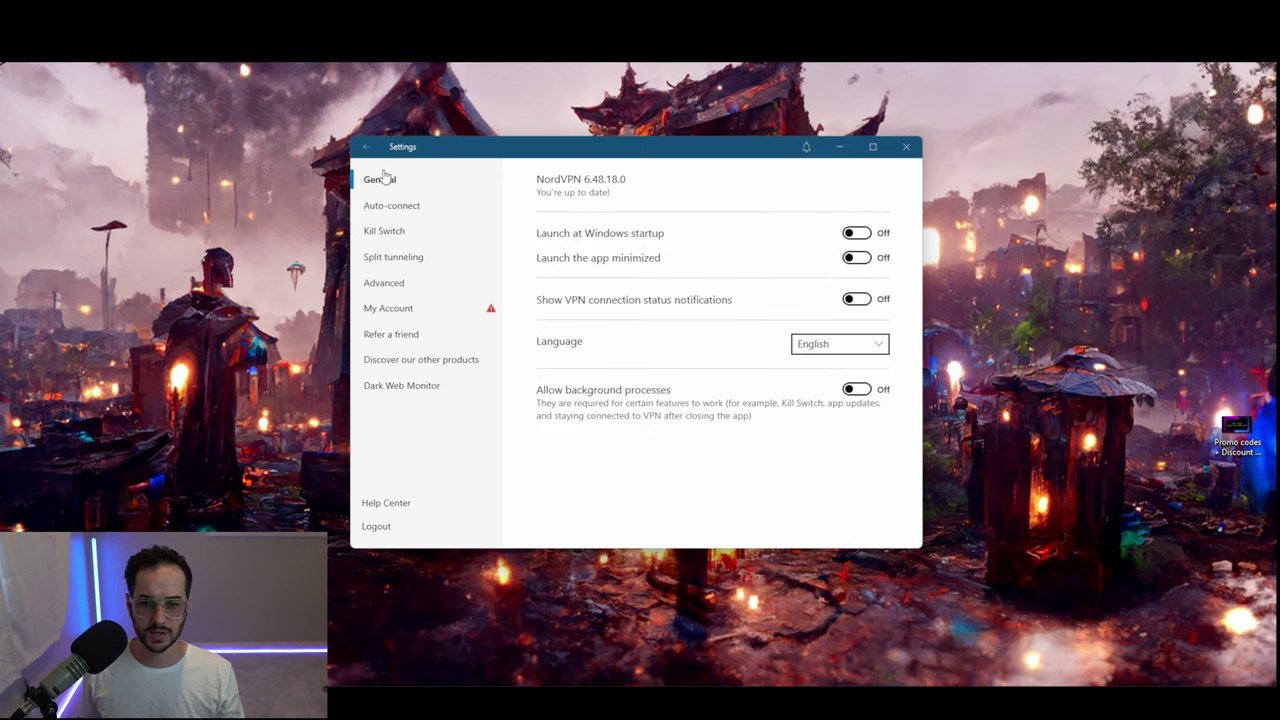
{"action": "left_click", "coordinate": [366, 146]}
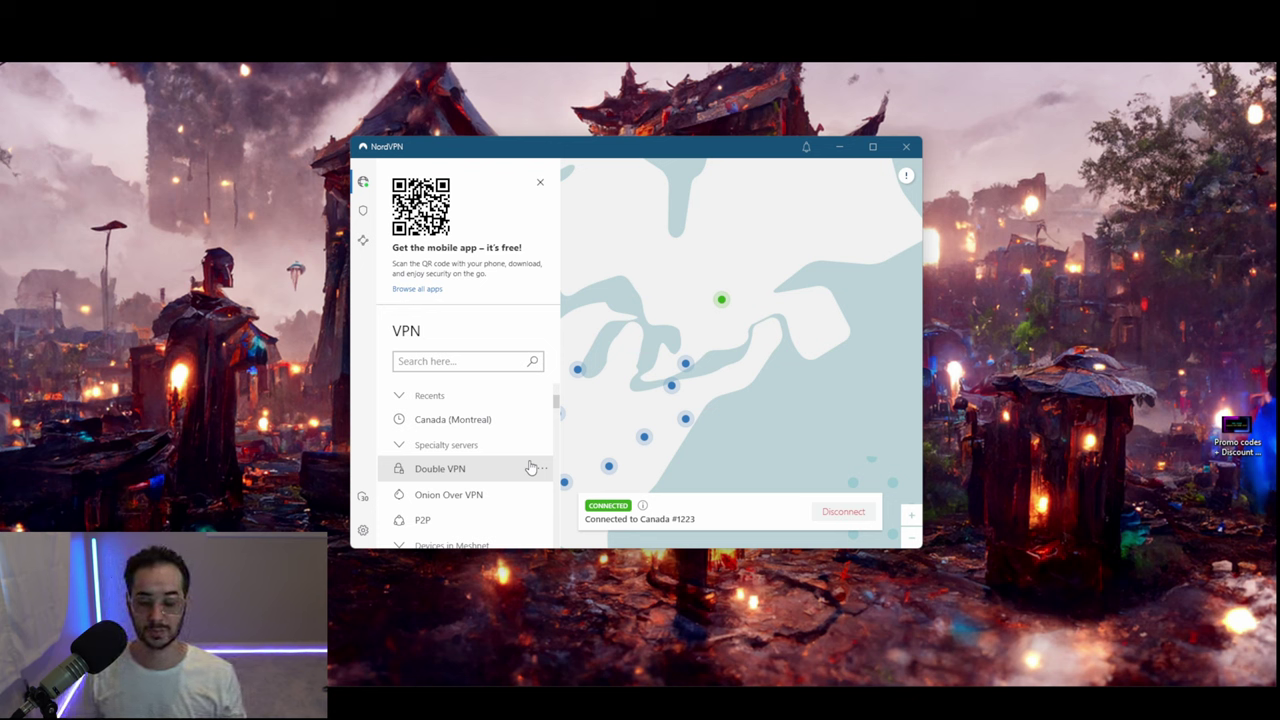
{"action": "scroll", "coordinate": [488, 440], "scroll_direction": "down", "scroll_amount": 1}
{"action": "scroll", "coordinate": [494, 467], "scroll_direction": "down", "scroll_amount": 1}
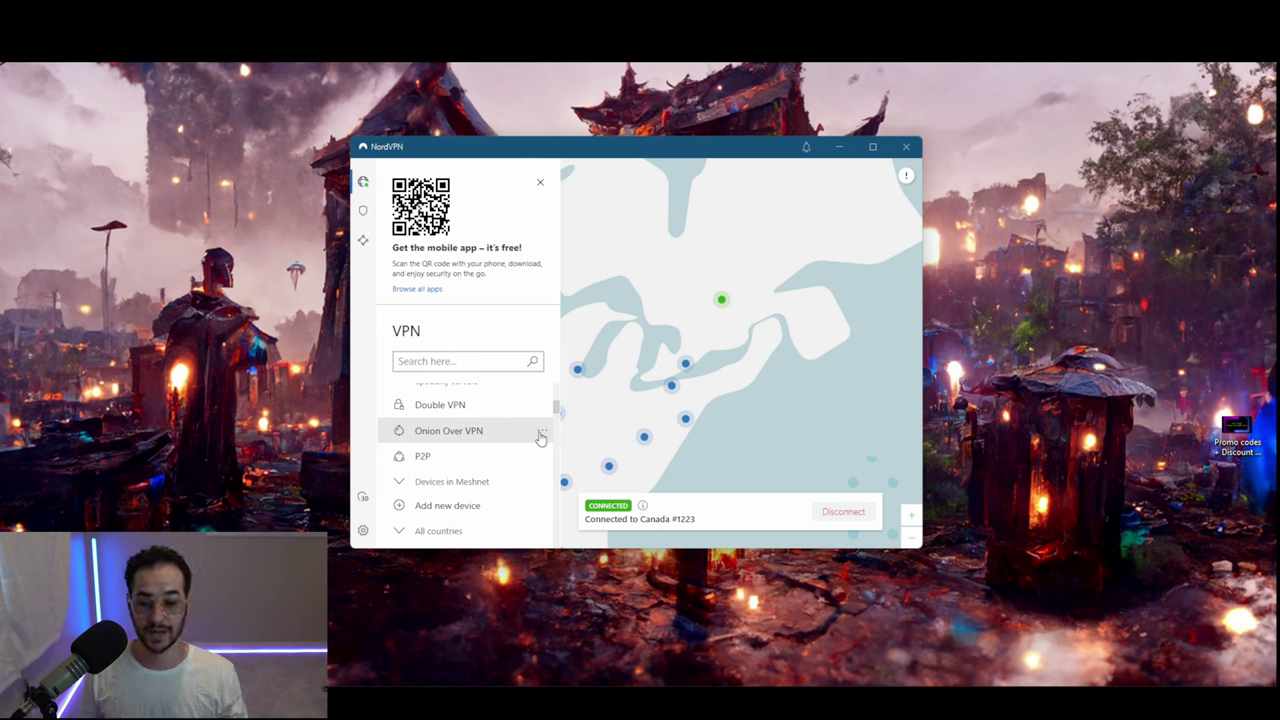
{"action": "left_click", "coordinate": [541, 432]}
{"action": "left_click", "coordinate": [704, 396]}
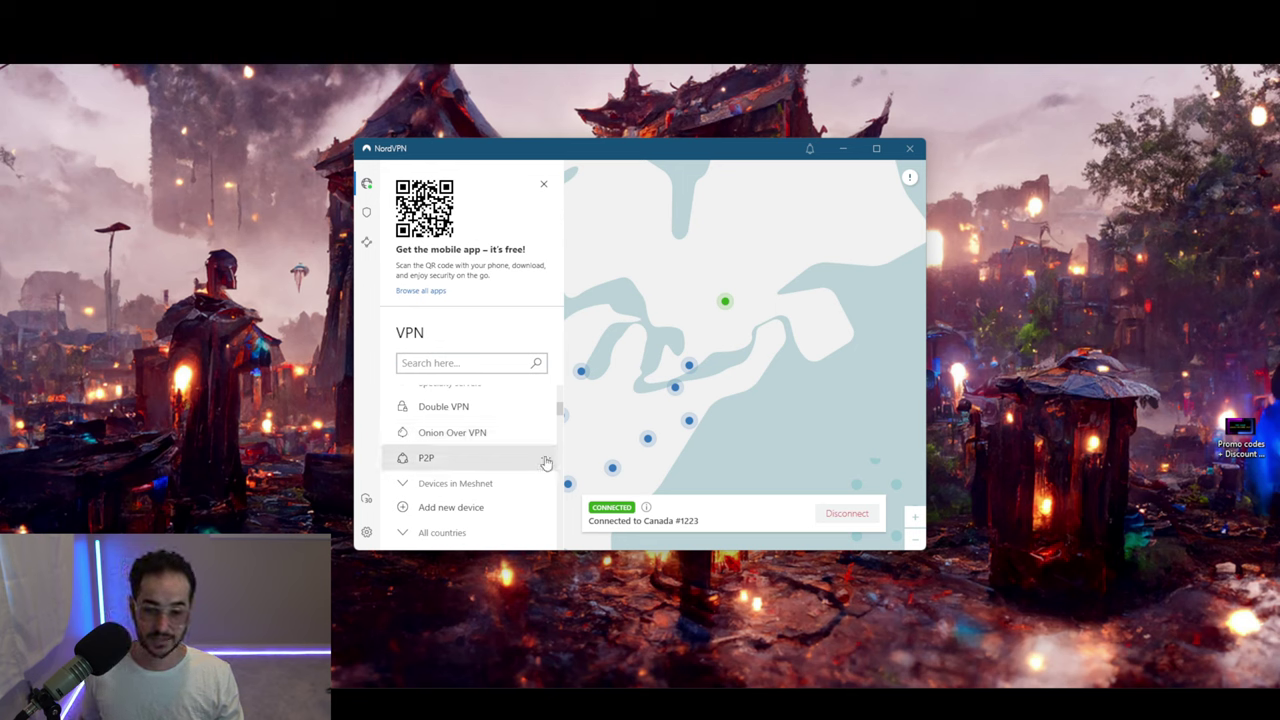
{"action": "scroll", "coordinate": [506, 449], "scroll_direction": "down", "scroll_amount": 1}
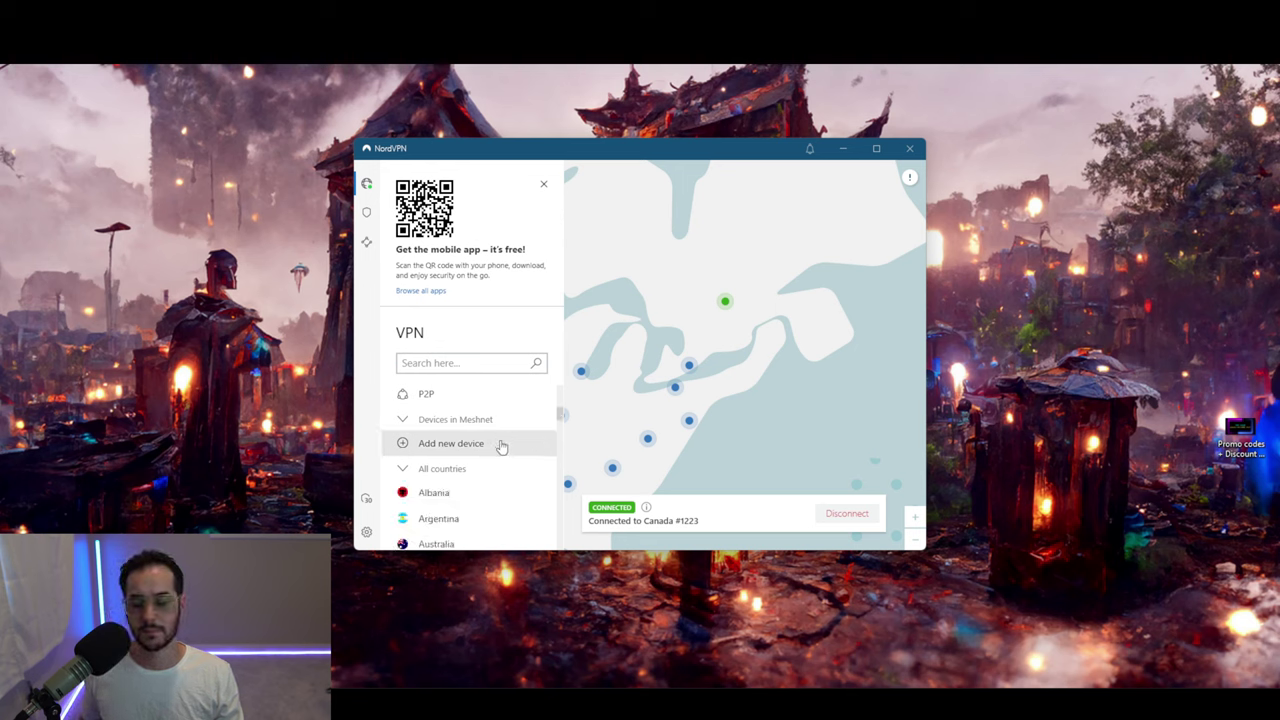
Open the Meshnet Link a device window from Add new device, then close it
{"action": "left_click", "coordinate": [502, 447]}
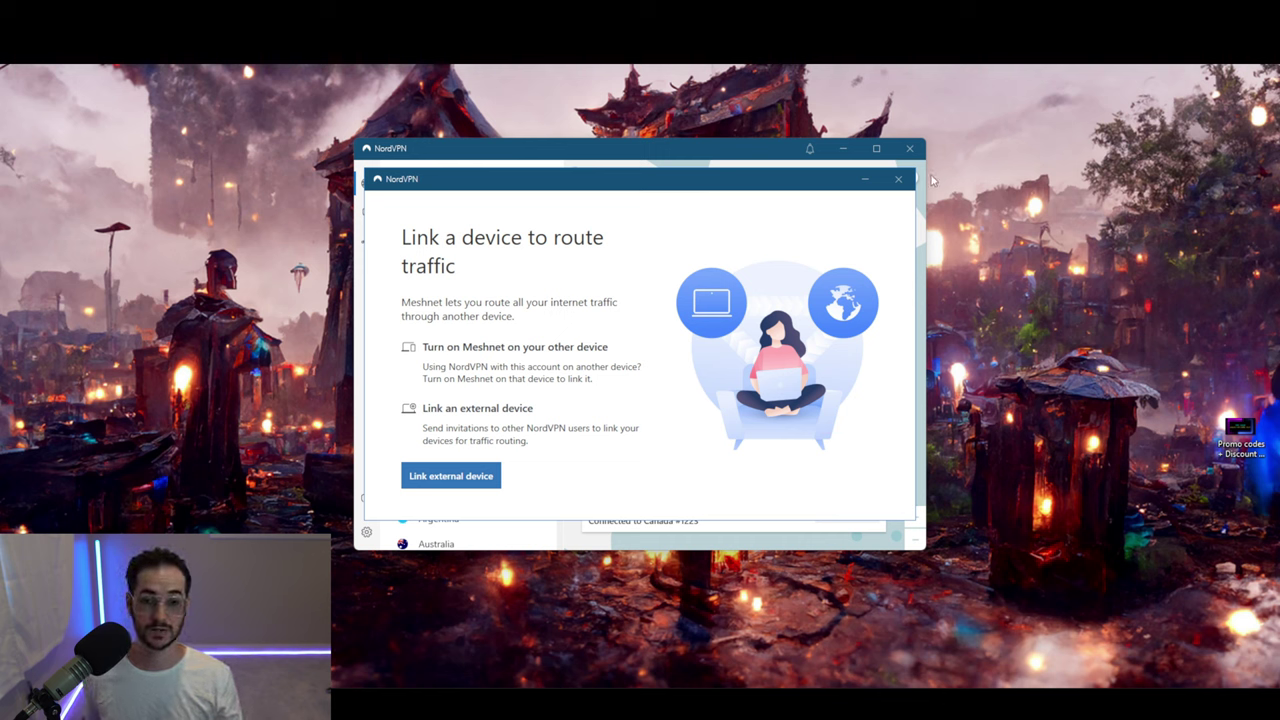
{"action": "left_click", "coordinate": [898, 179]}
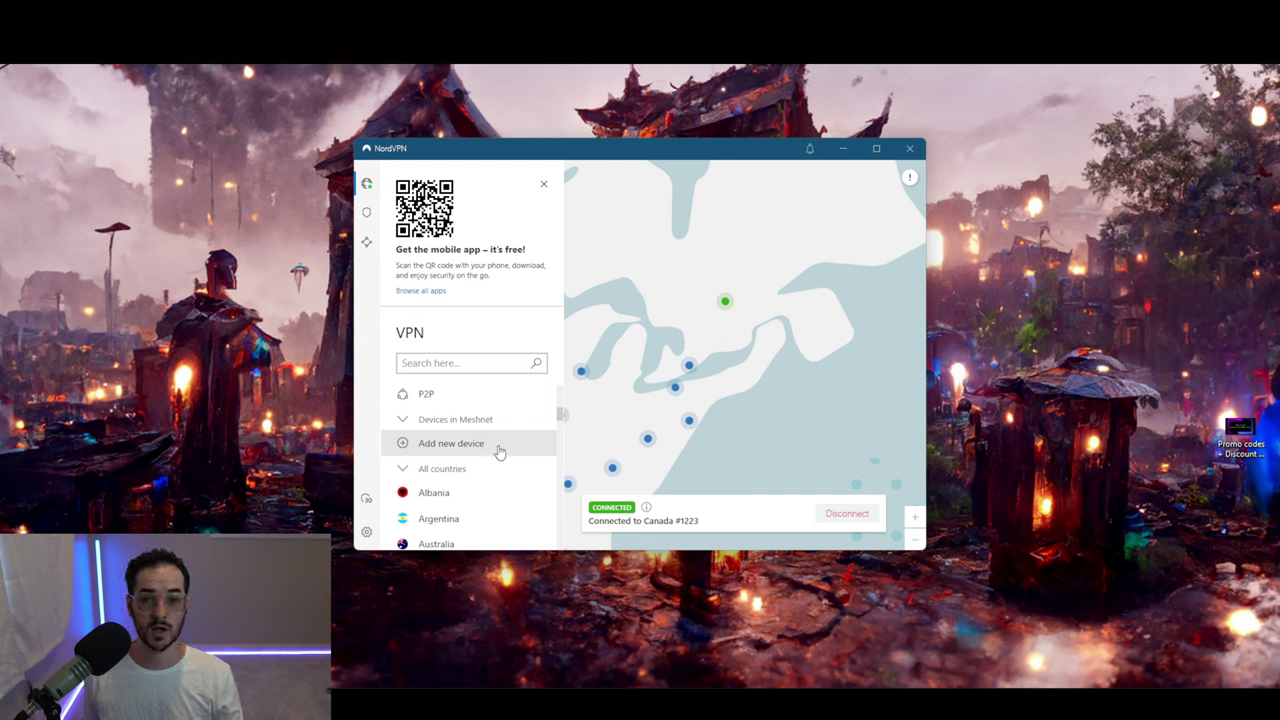
Tick Deep-scan files for malware on Threat Protection setup, leaving protection off, then open Meshnet
{"action": "left_click", "coordinate": [368, 218]}
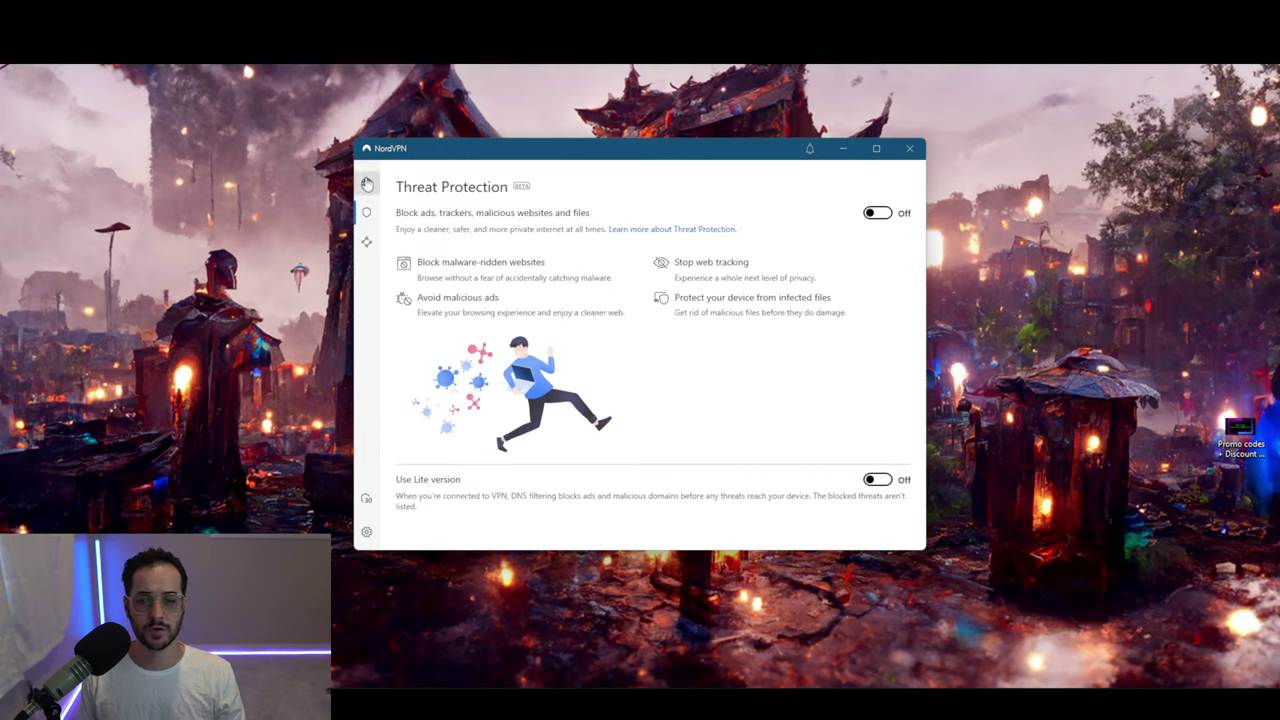
{"action": "left_click", "coordinate": [367, 185]}
{"action": "left_click", "coordinate": [369, 218]}
{"action": "left_click", "coordinate": [367, 185]}
{"action": "left_click", "coordinate": [368, 213]}
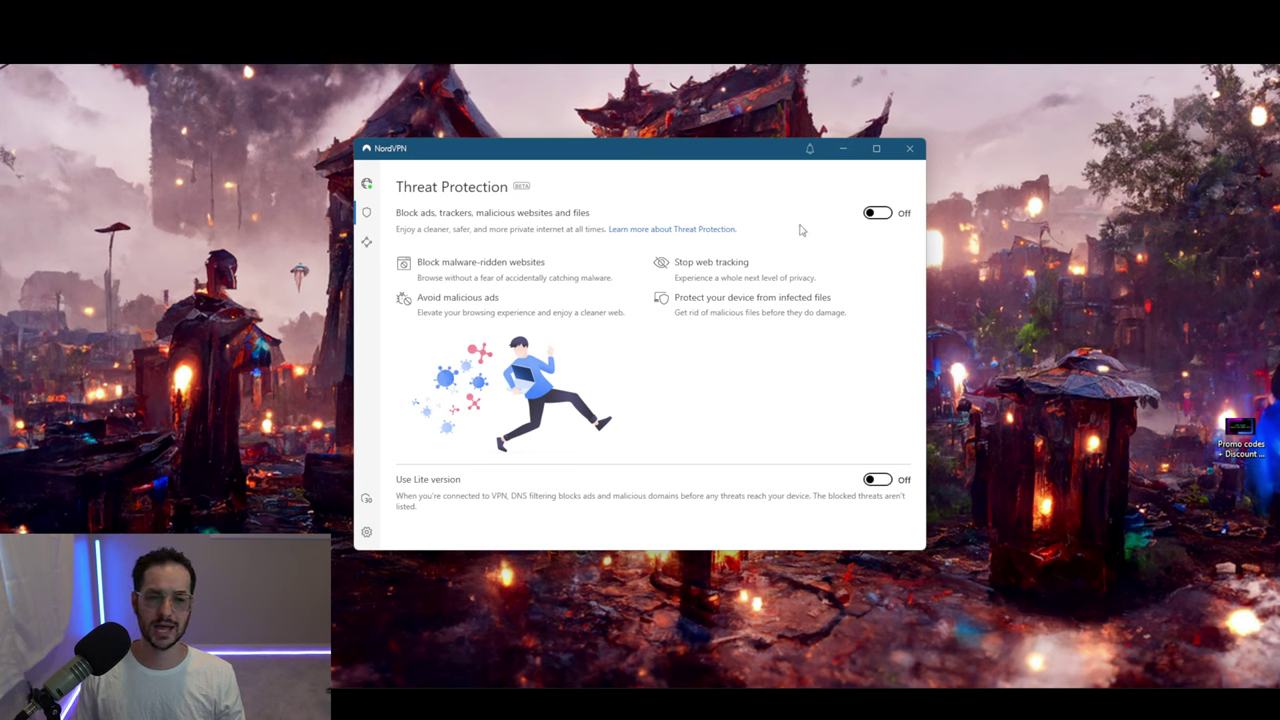
{"action": "left_click", "coordinate": [877, 214]}
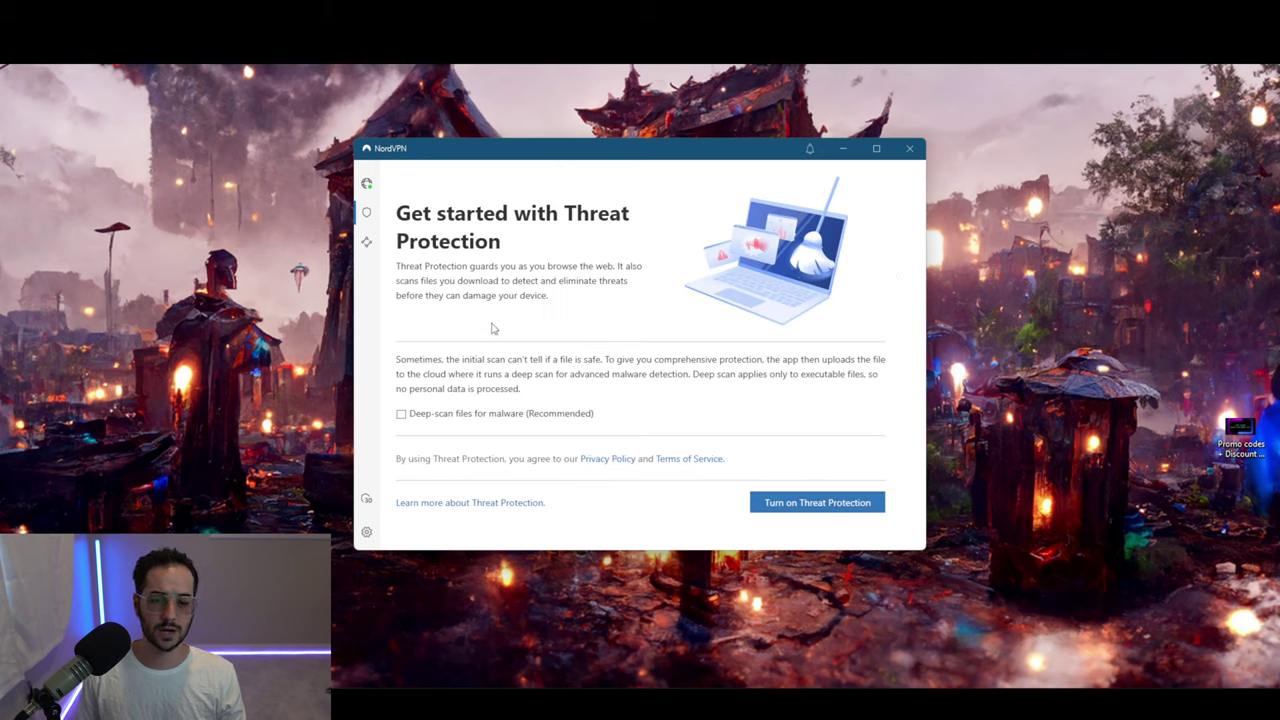
{"action": "left_click", "coordinate": [403, 416]}
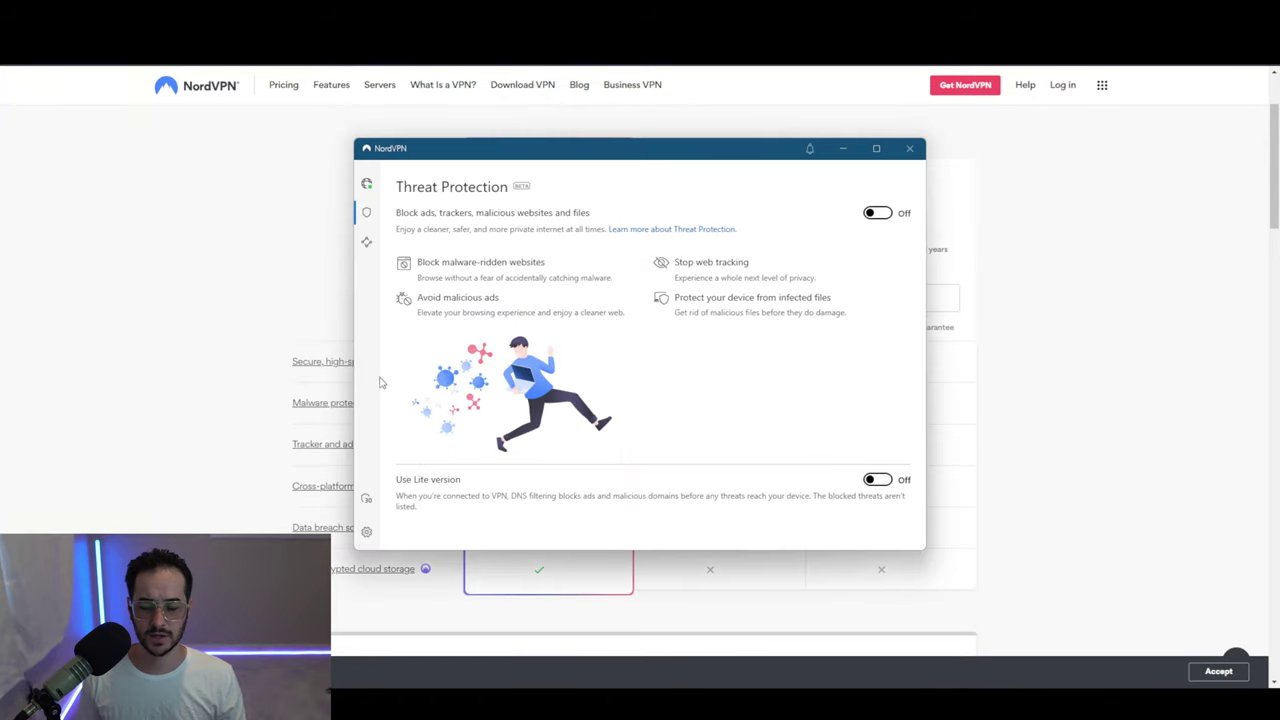
{"action": "left_click", "coordinate": [366, 242]}
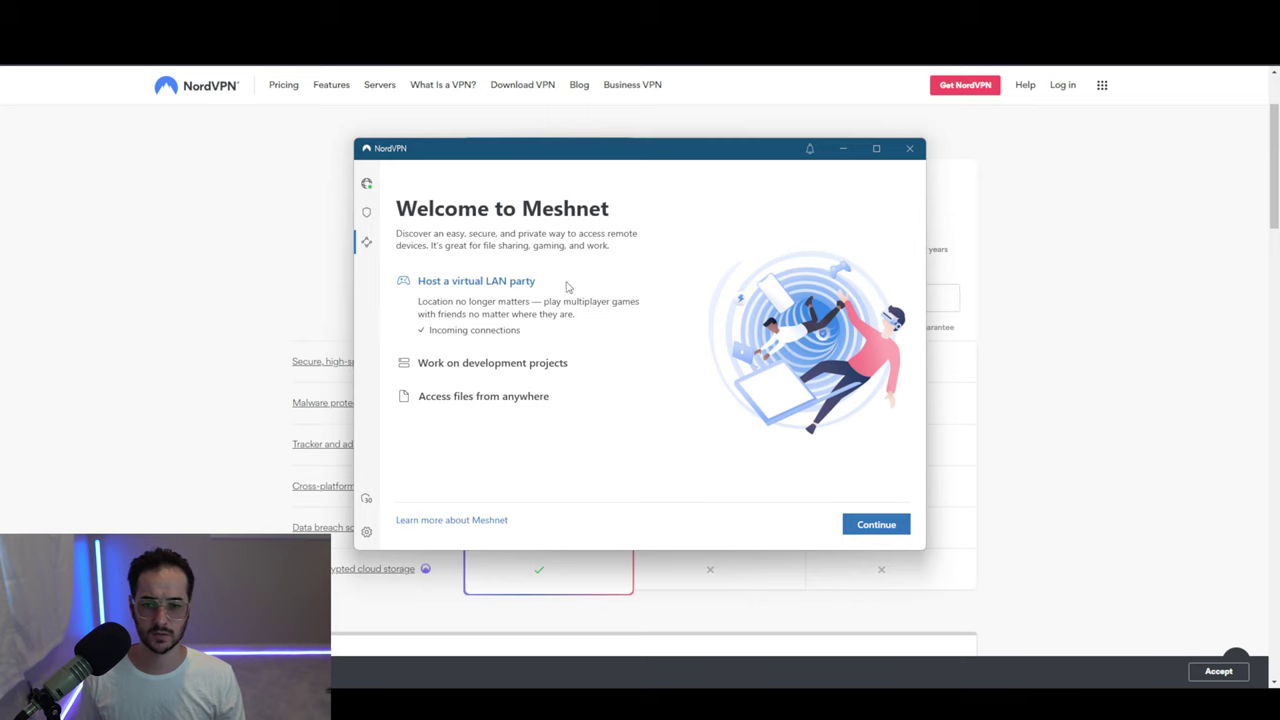
Open the getting-started guide and advance to step 2 of 6, auto-connect on launch
{"action": "left_click", "coordinate": [367, 184]}
{"action": "left_click", "coordinate": [368, 244]}
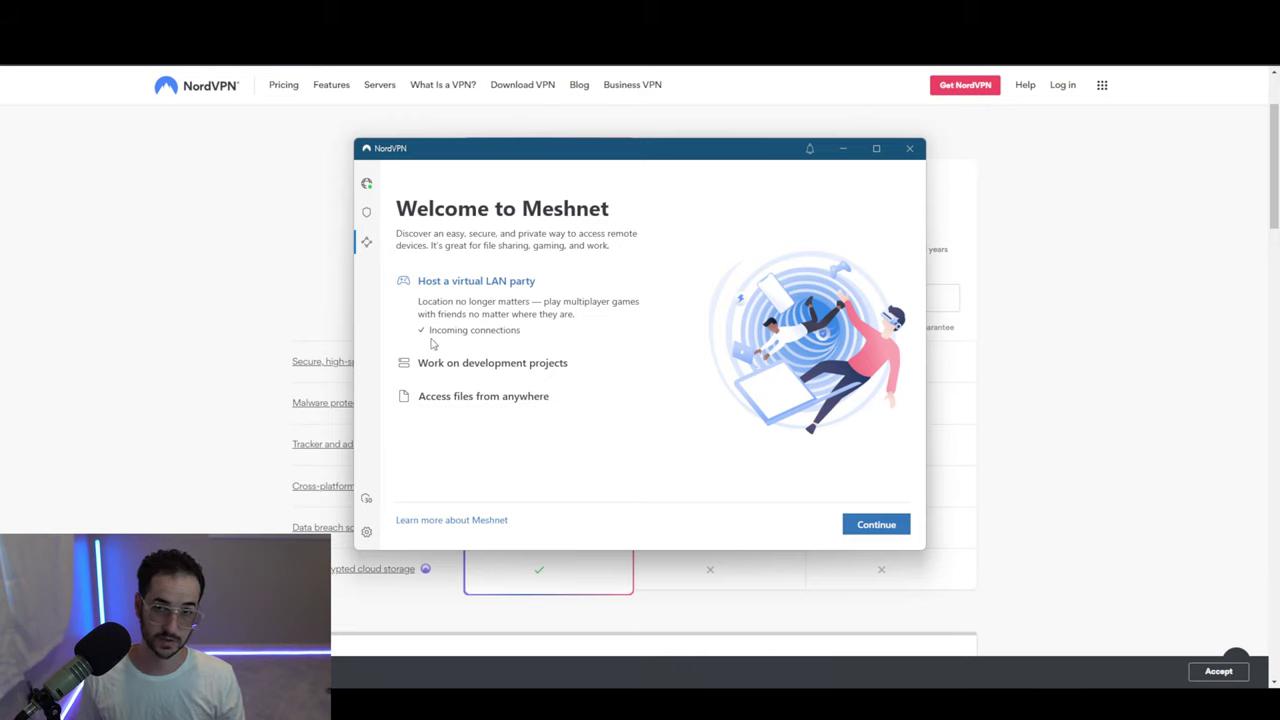
{"action": "left_click", "coordinate": [366, 500]}
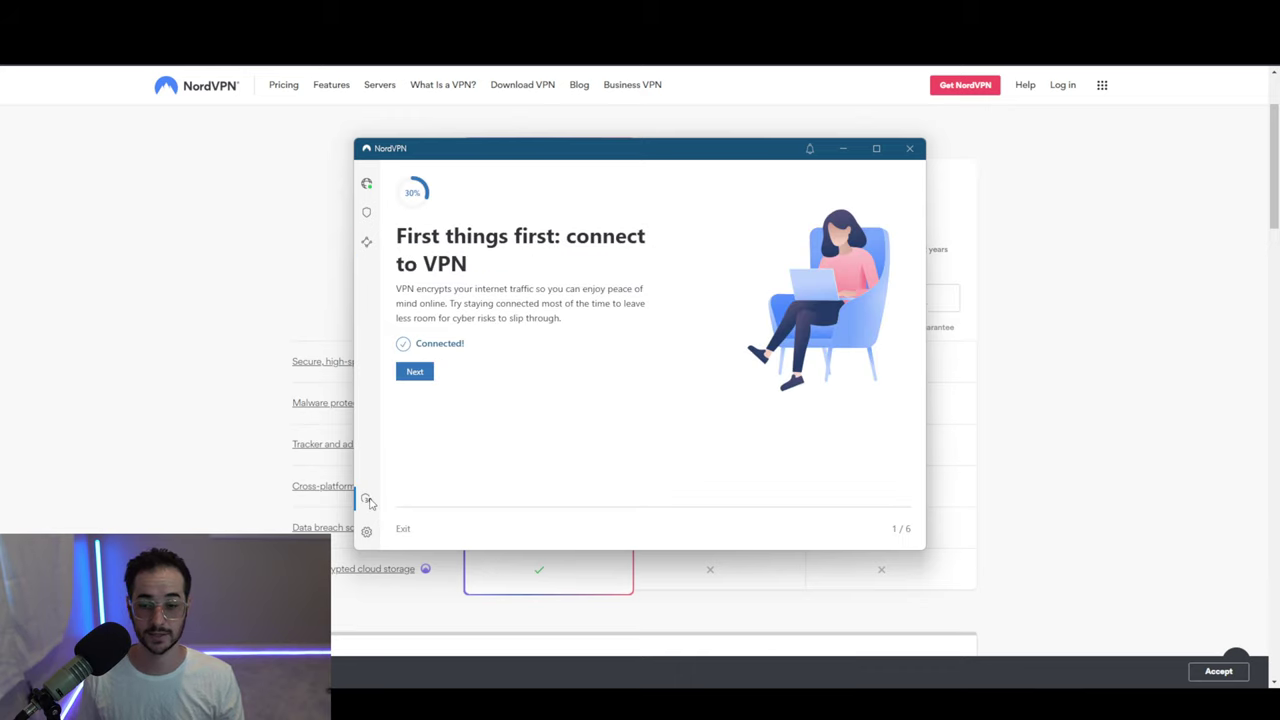
{"action": "left_click", "coordinate": [426, 372]}
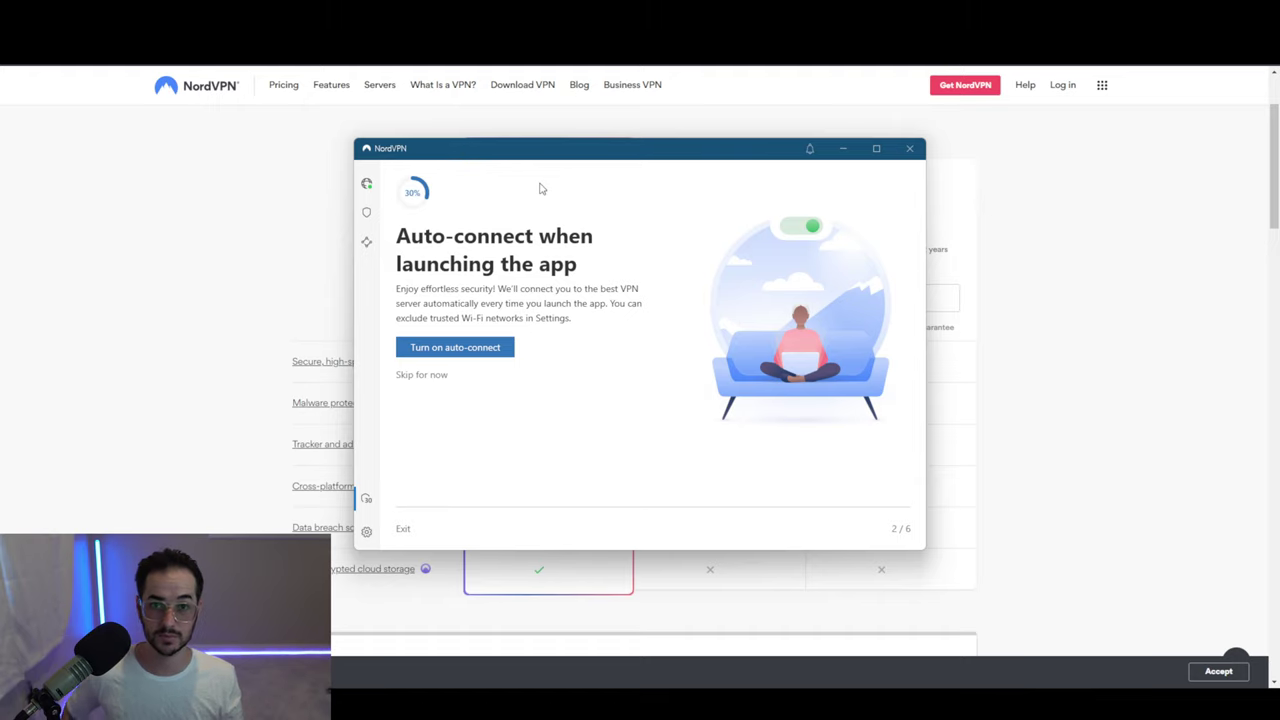
Open Kill Switch settings and toggle App Kill Switch on, then back off
{"action": "left_click", "coordinate": [366, 531]}
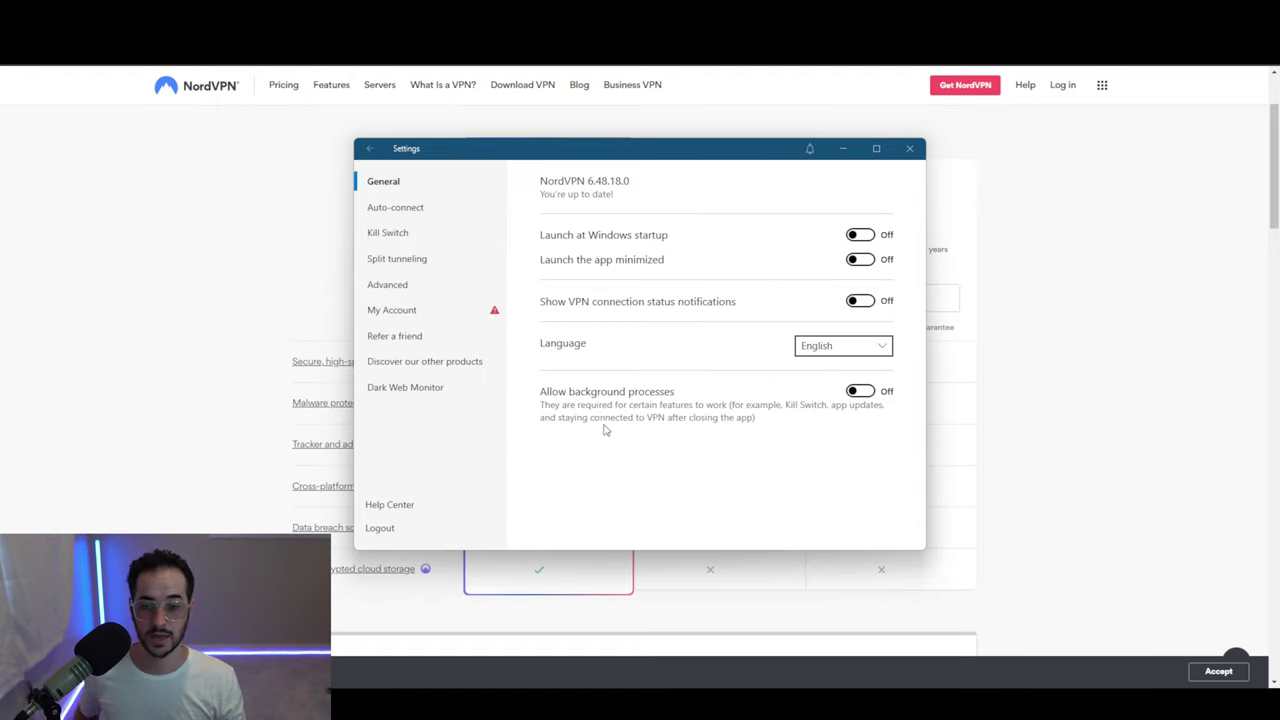
{"action": "left_click", "coordinate": [397, 235]}
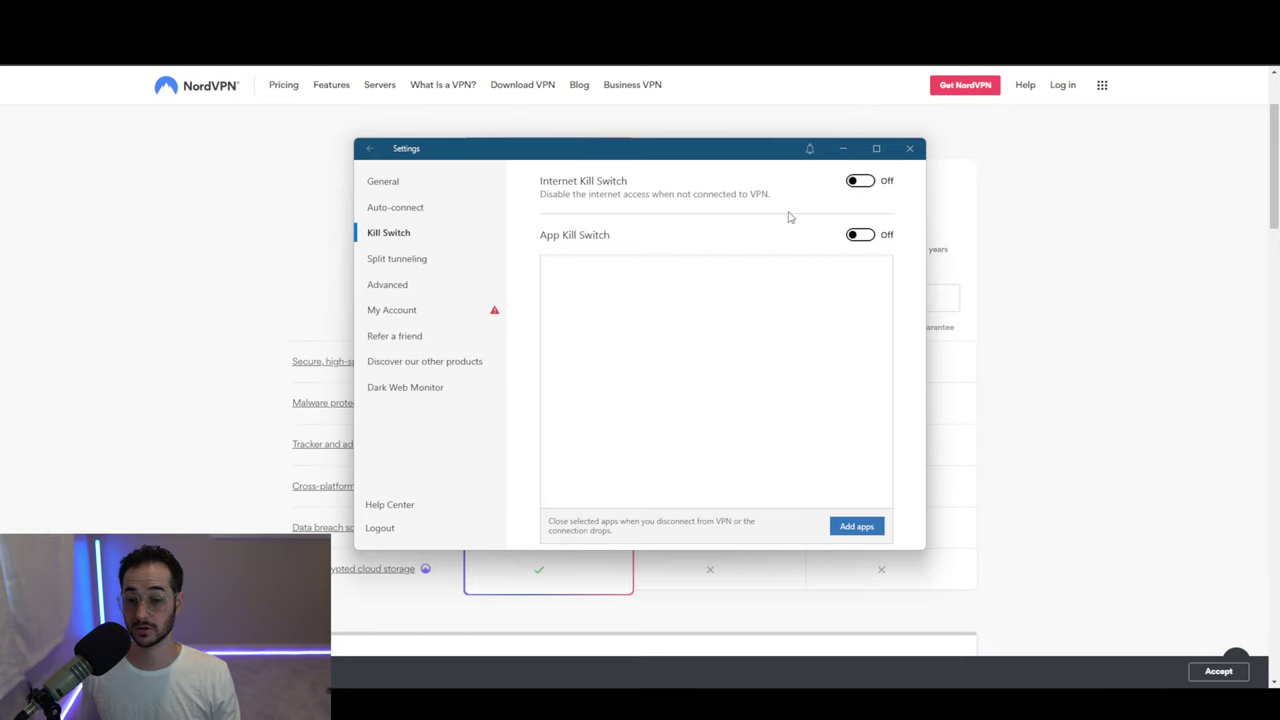
{"action": "left_click", "coordinate": [866, 238]}
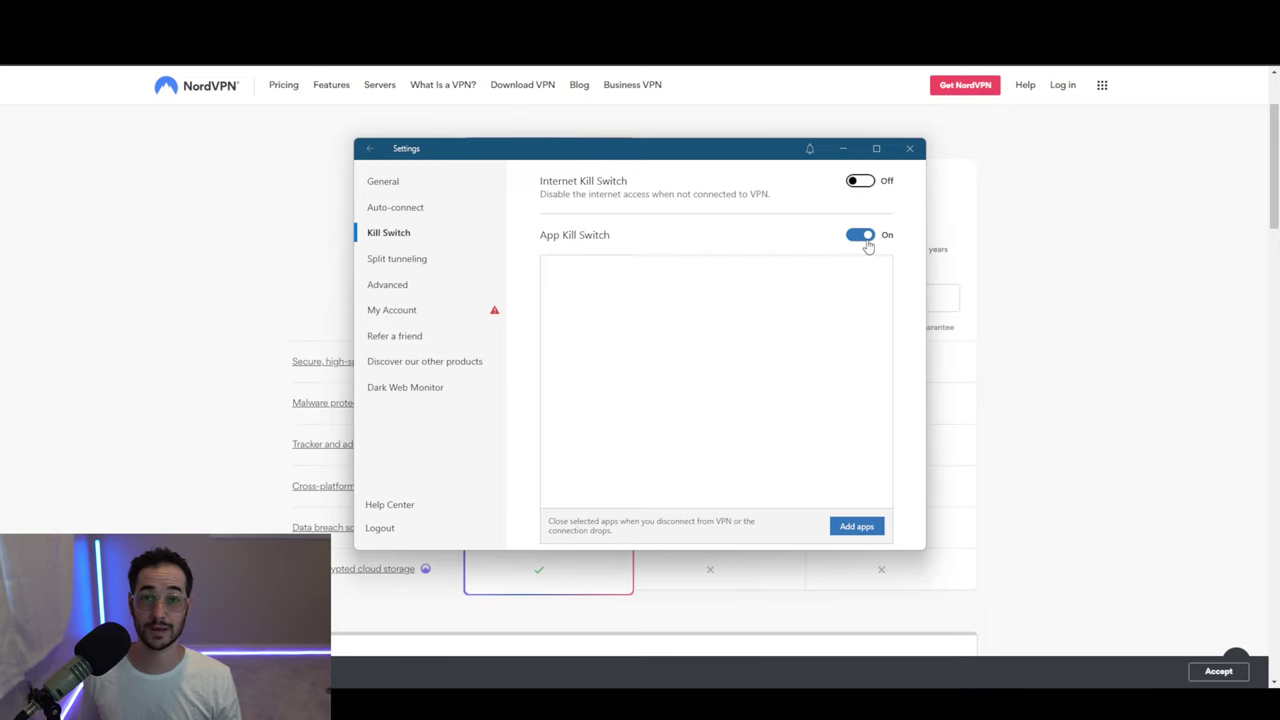
{"action": "left_click", "coordinate": [866, 237]}
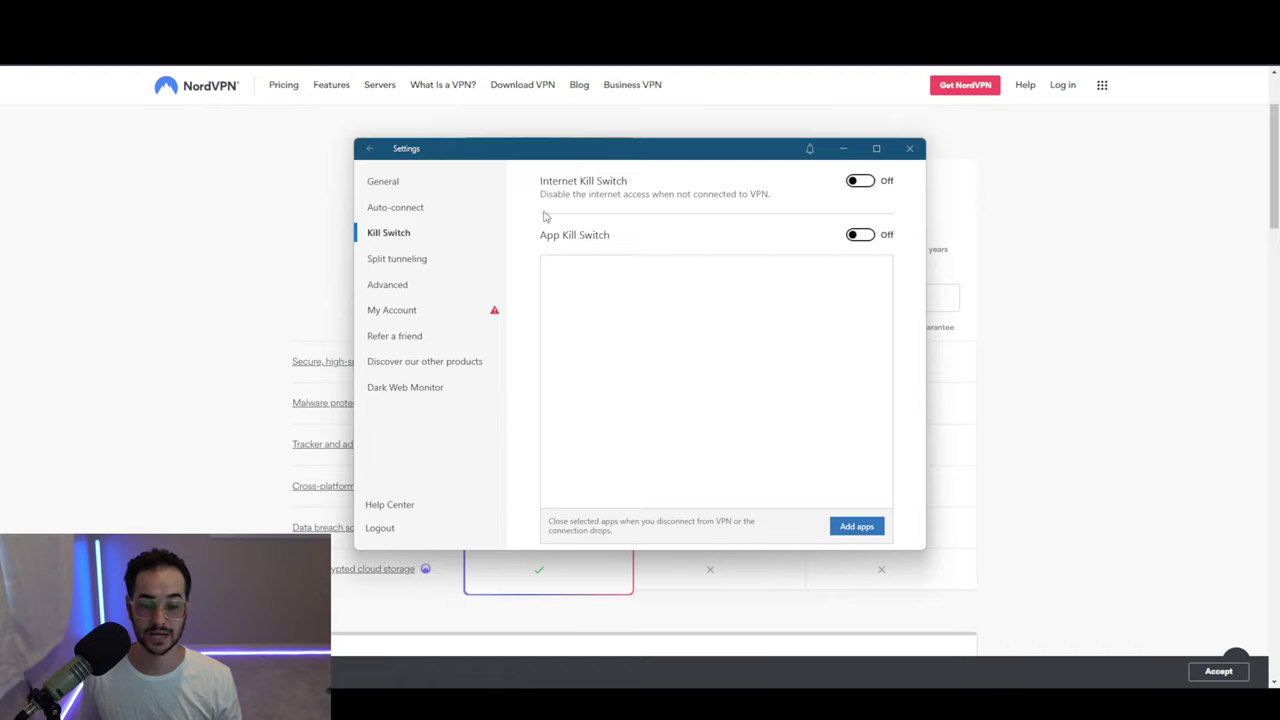
Enable Split tunneling in Disable VPN for selected apps mode, then go to Advanced settings
{"action": "left_click", "coordinate": [425, 262]}
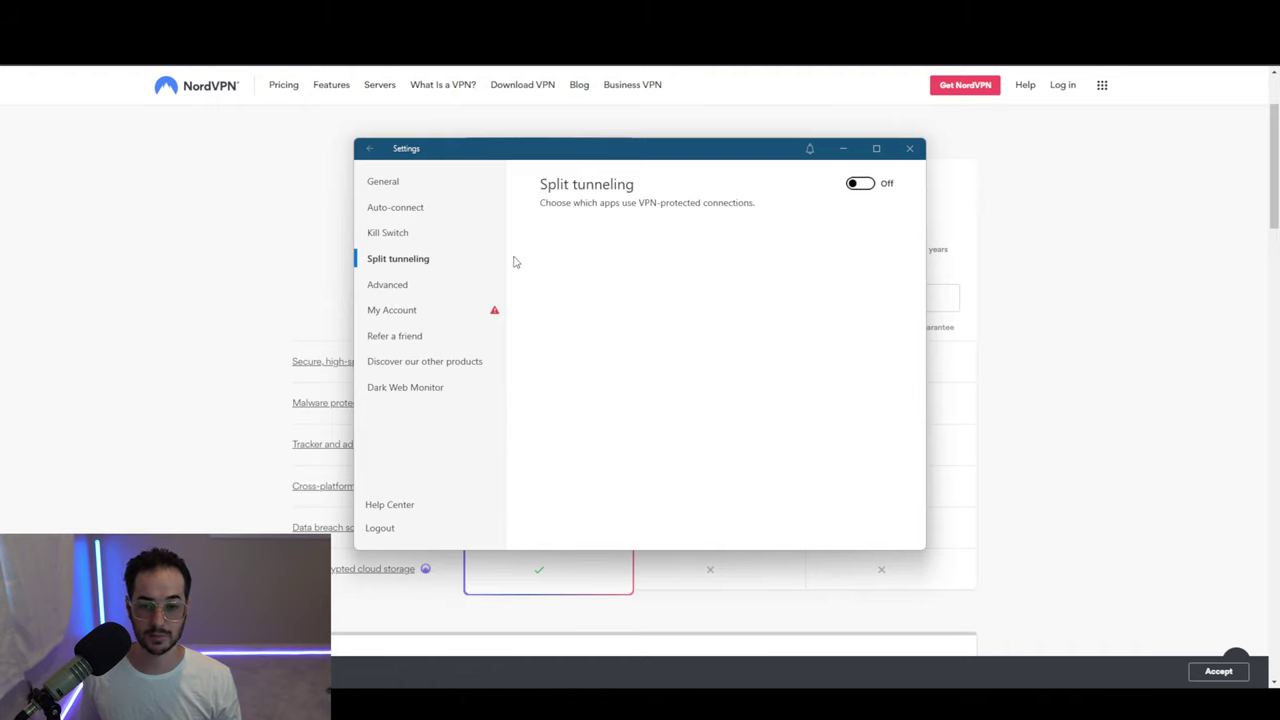
{"action": "left_click", "coordinate": [862, 185]}
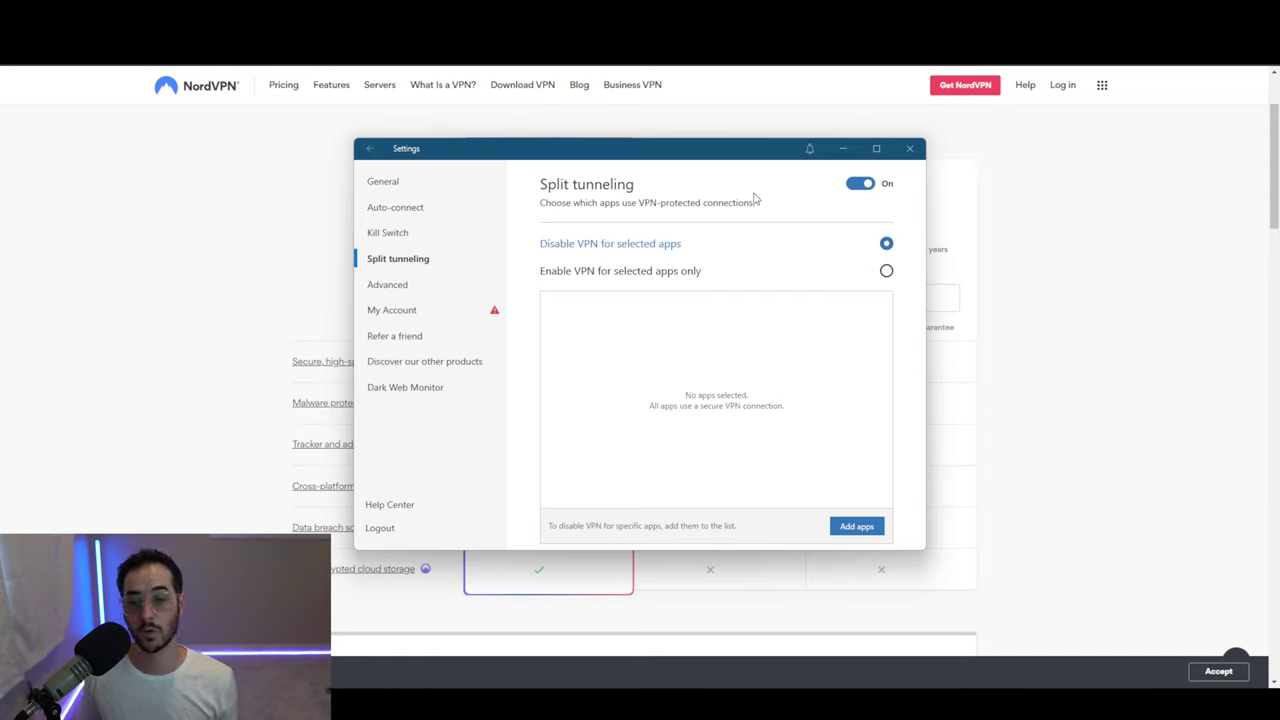
{"action": "left_click", "coordinate": [886, 271]}
{"action": "left_click", "coordinate": [886, 243]}
{"action": "left_click", "coordinate": [886, 272]}
{"action": "left_click", "coordinate": [886, 244]}
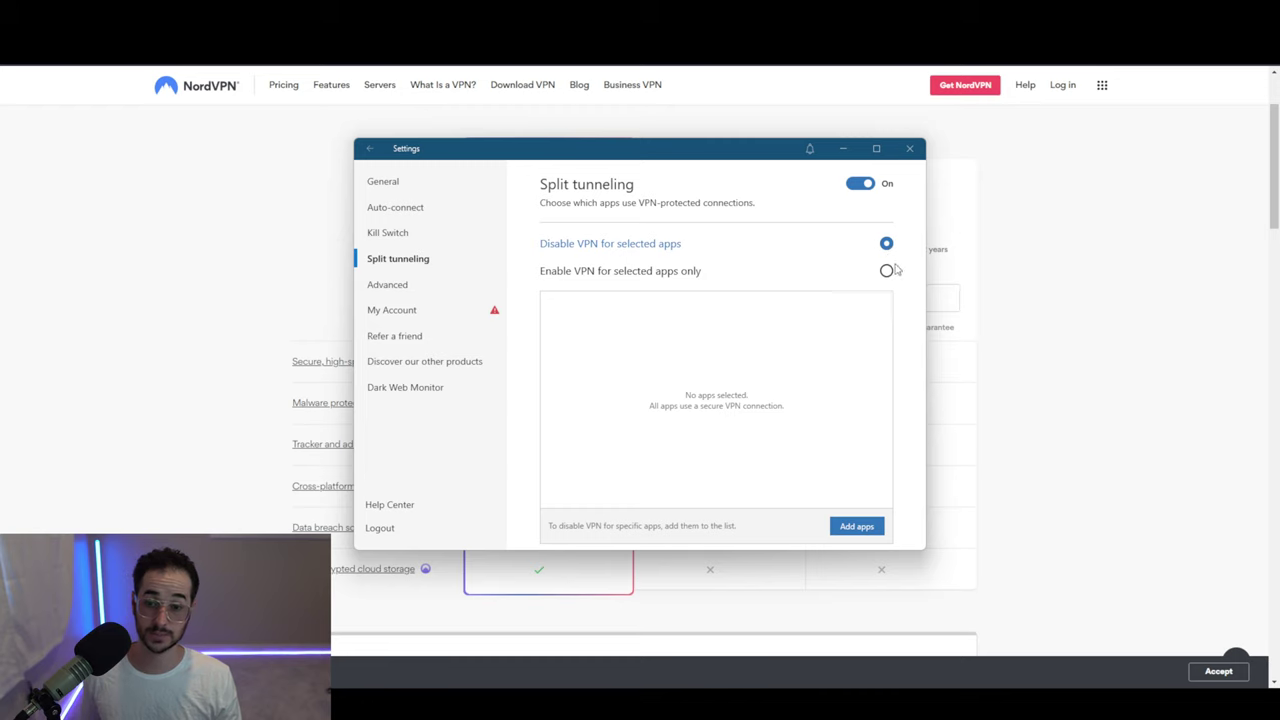
{"action": "left_click", "coordinate": [396, 289]}
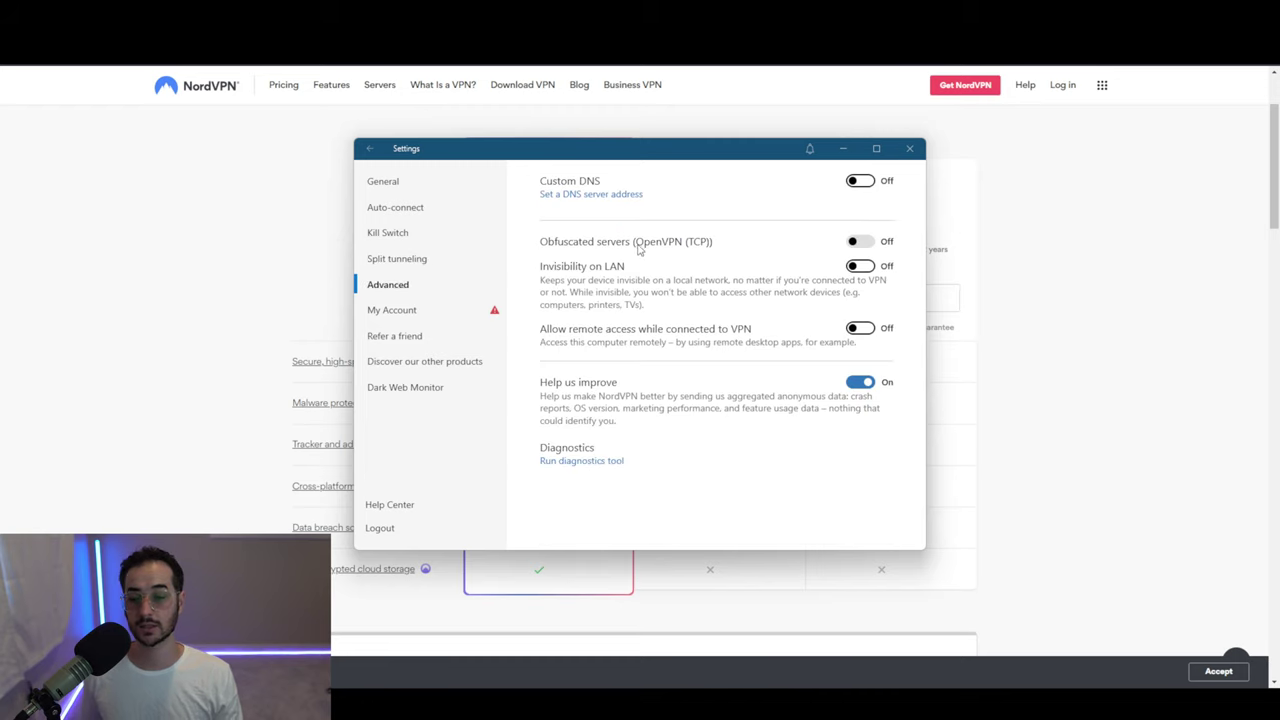
Leave custom DNS unset and Allow remote access off in Advanced, then open My Account
{"action": "left_click", "coordinate": [603, 196]}
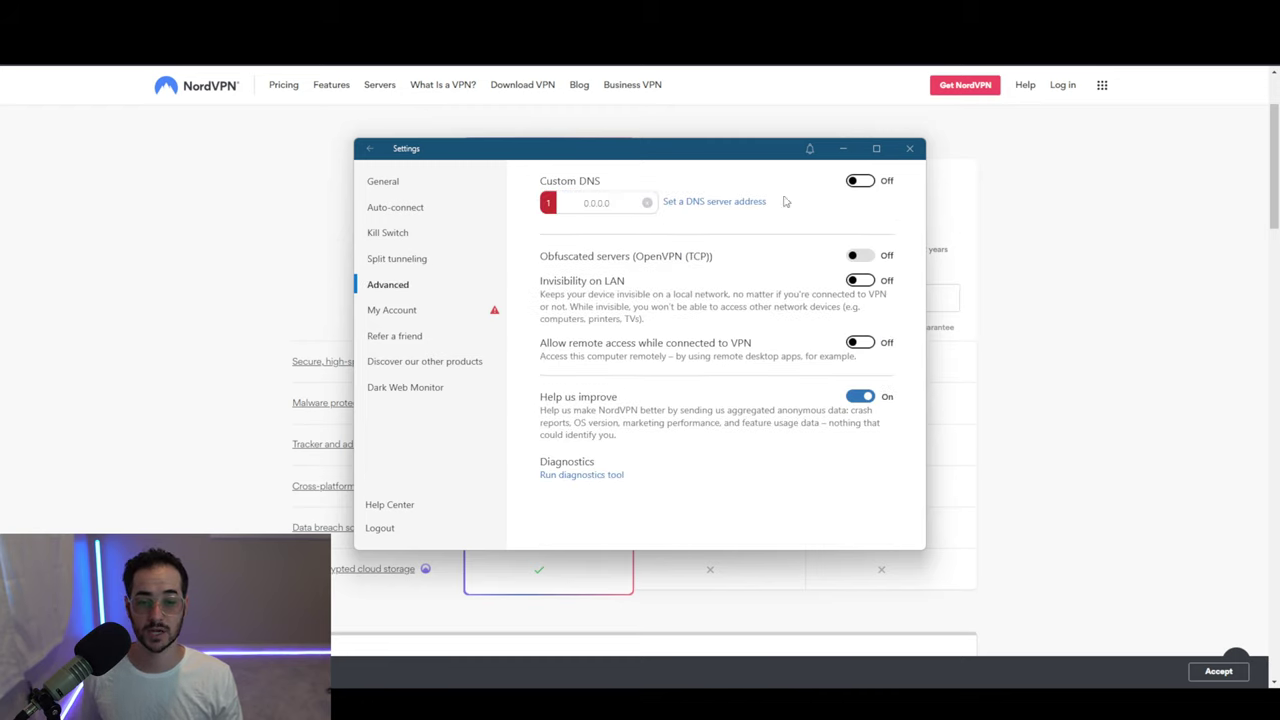
{"action": "left_click", "coordinate": [647, 202]}
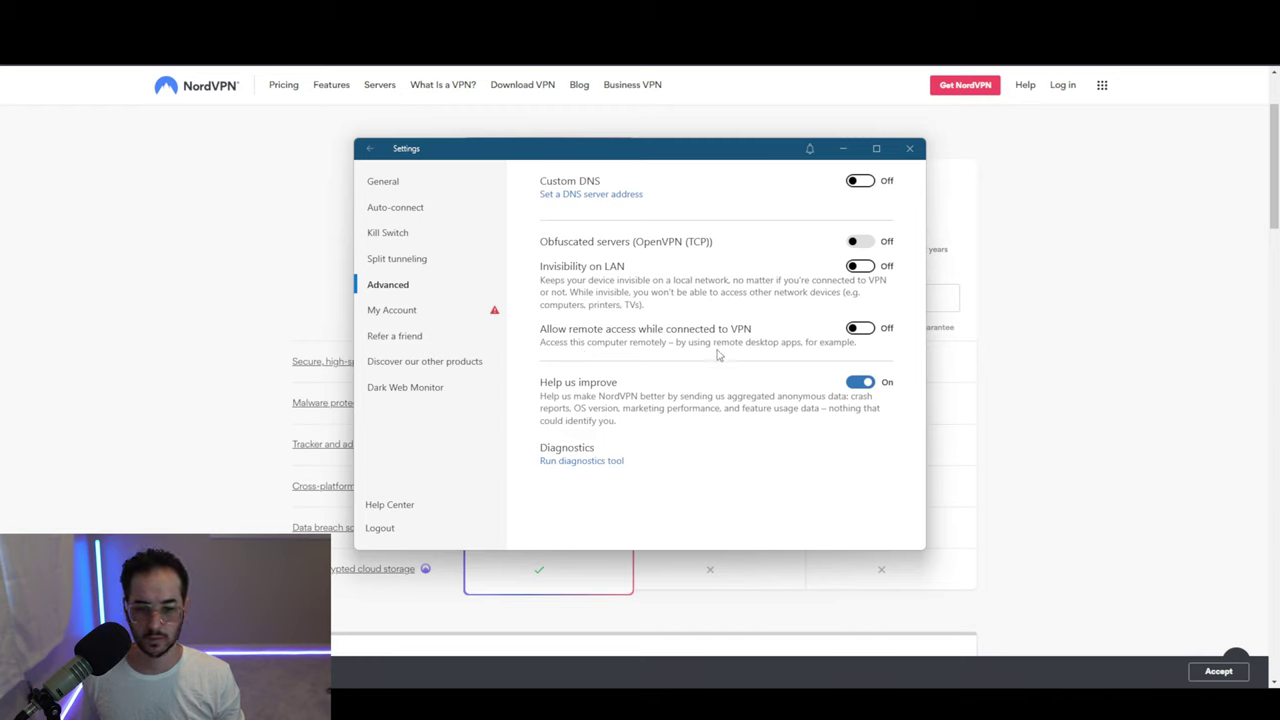
{"action": "left_click", "coordinate": [860, 334]}
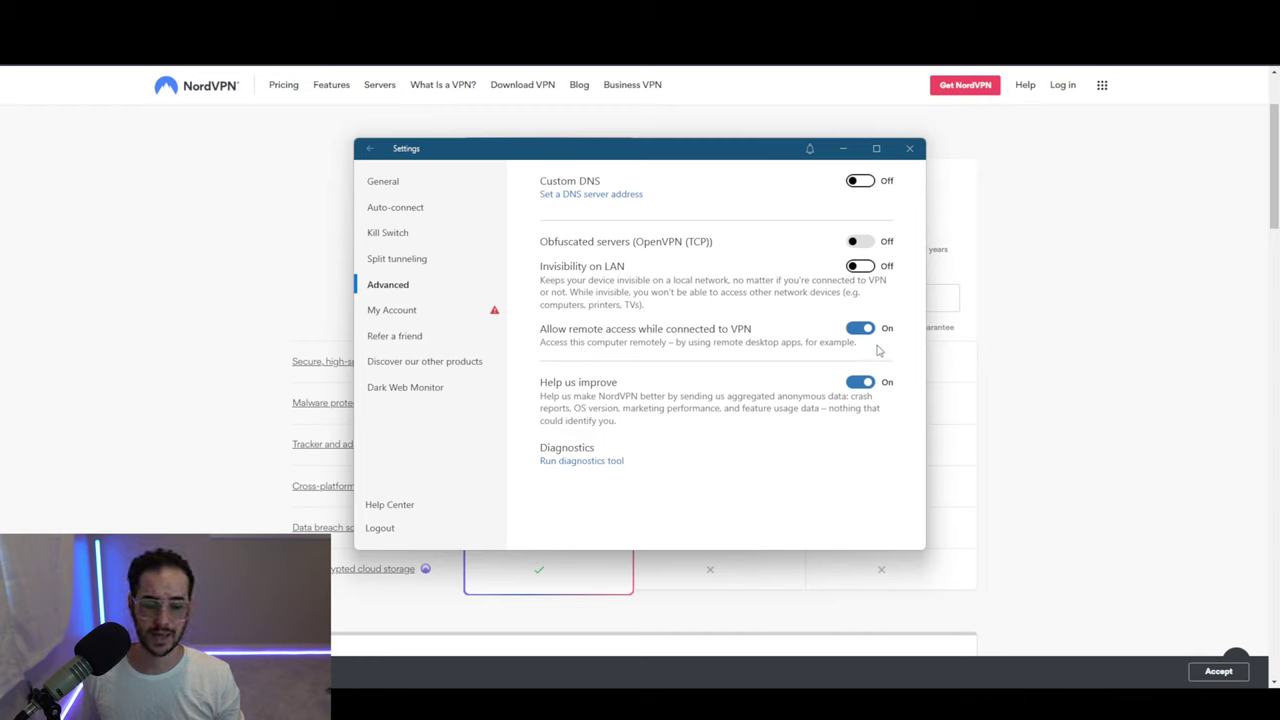
{"action": "left_click", "coordinate": [863, 332]}
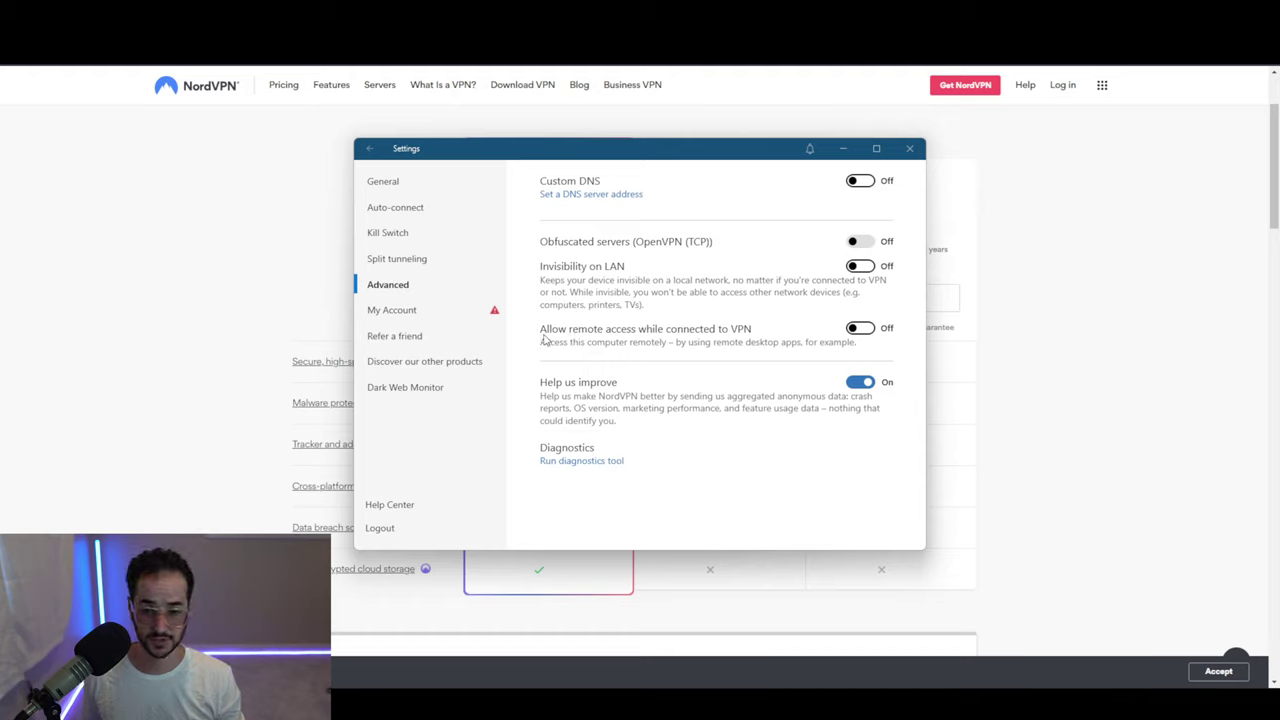
{"action": "left_click", "coordinate": [400, 314]}
Review the app download options on My Account, then go to the Dark Web Monitor settings page
{"action": "scroll", "coordinate": [730, 345], "scroll_direction": "down", "scroll_amount": 2}
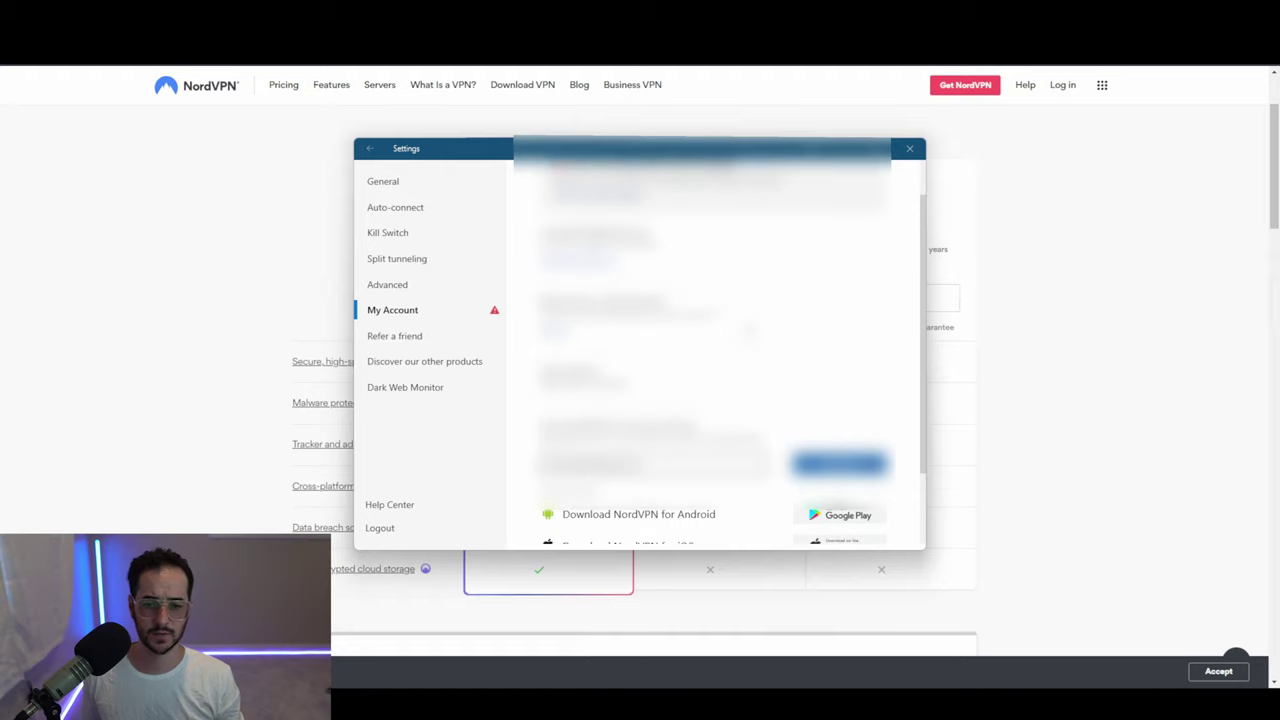
{"action": "scroll", "coordinate": [730, 352], "scroll_direction": "down", "scroll_amount": 1}
{"action": "scroll", "coordinate": [730, 352], "scroll_direction": "up", "scroll_amount": 2}
{"action": "scroll", "coordinate": [730, 350], "scroll_direction": "up", "scroll_amount": 1}
{"action": "scroll", "coordinate": [730, 350], "scroll_direction": "down", "scroll_amount": 4}
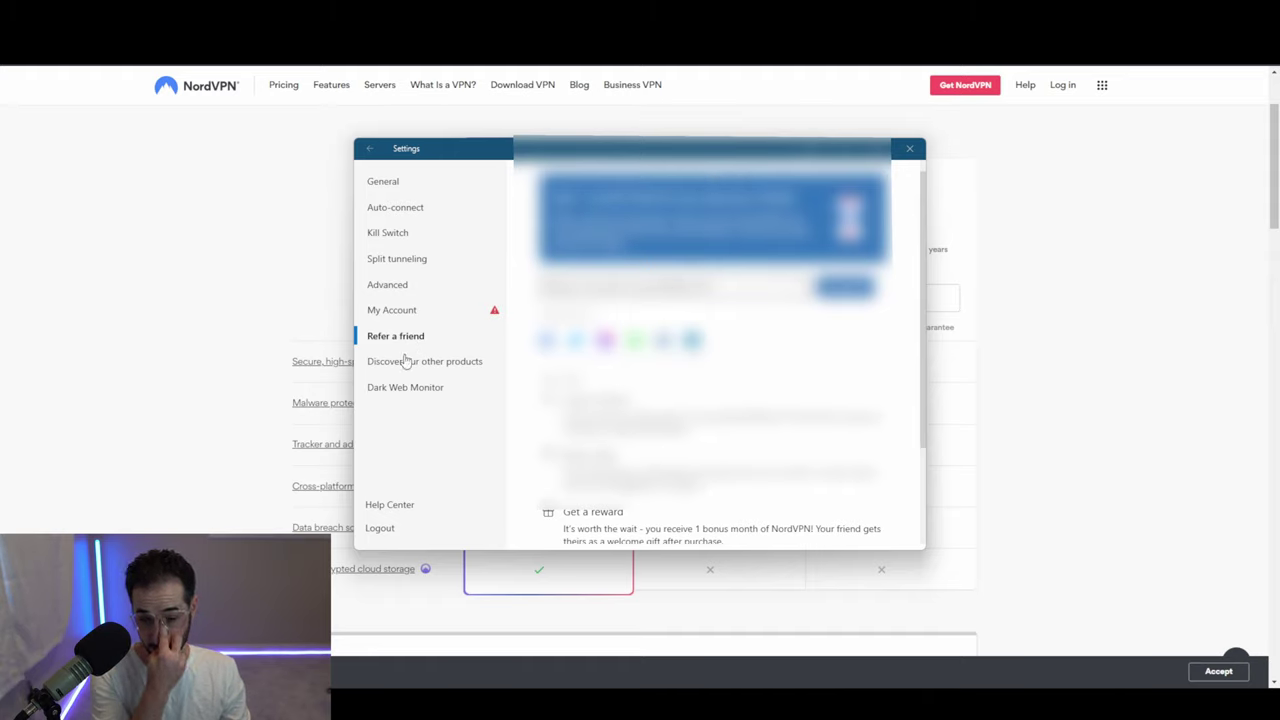
{"action": "left_click", "coordinate": [391, 395]}
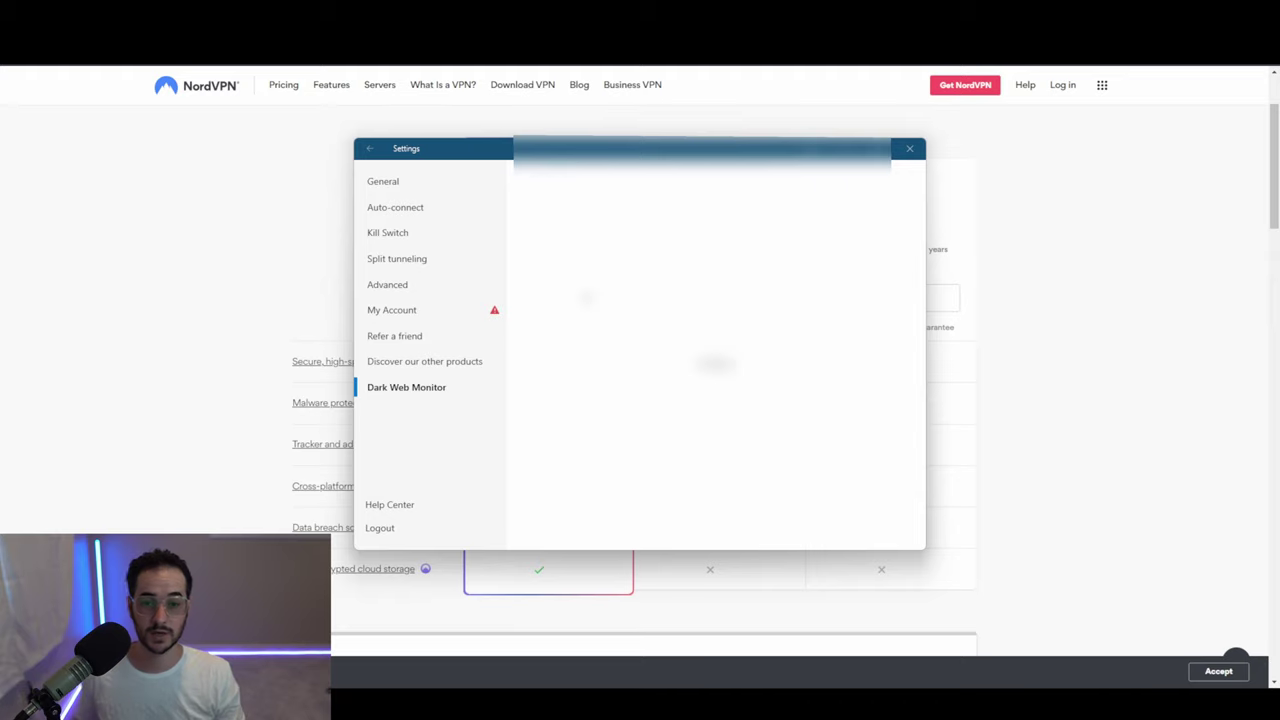